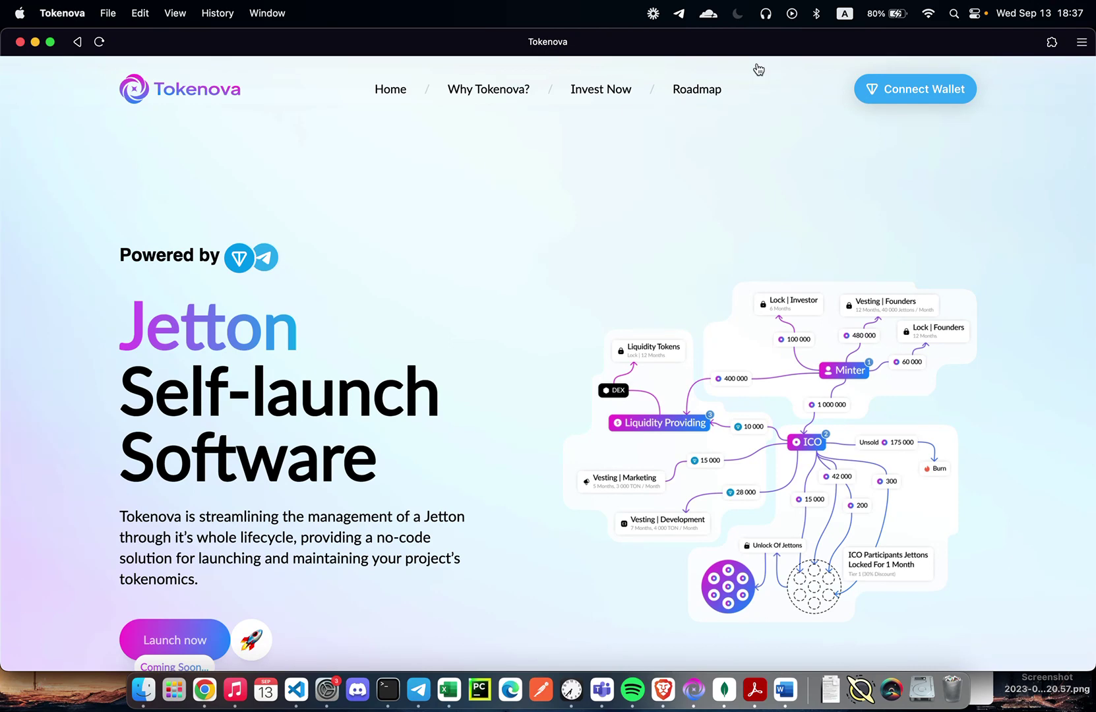
Connect the wallet, open the account page and view its profile details and draft jettons.
left_click(921, 97)
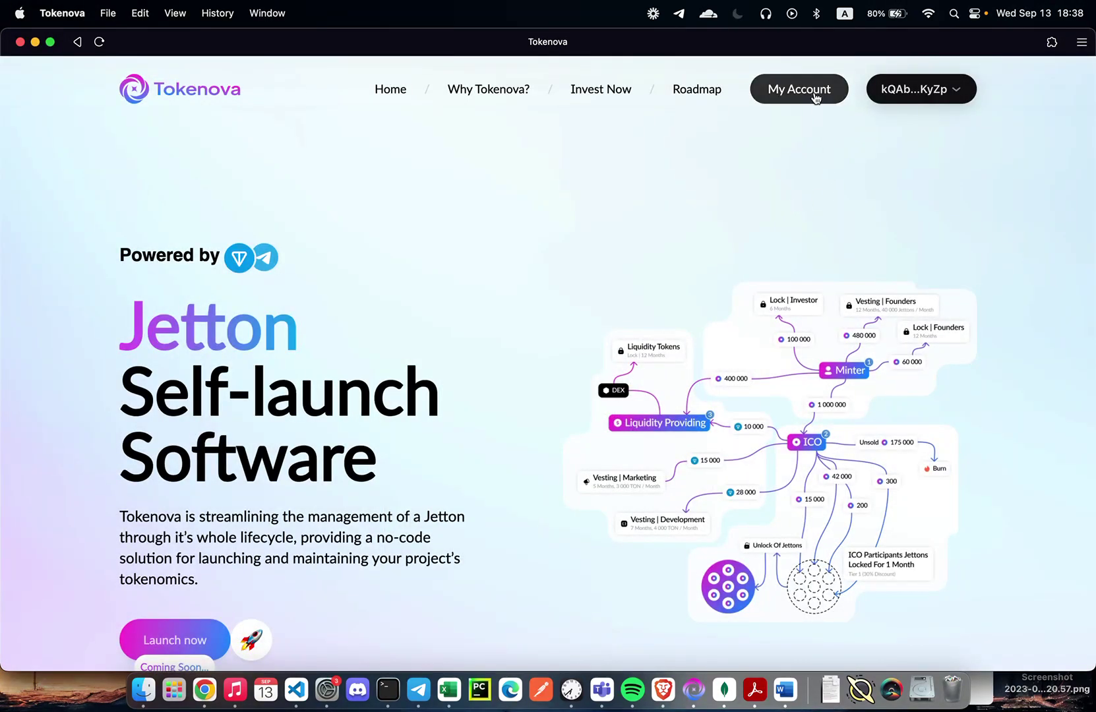
left_click(816, 99)
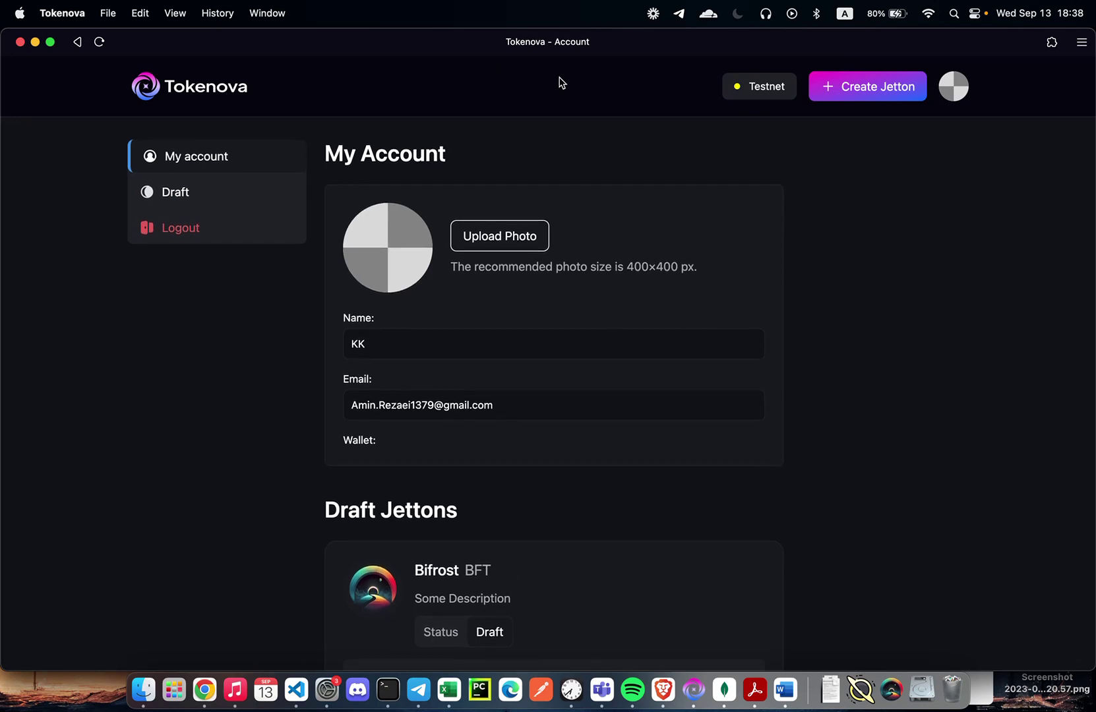
scroll(665, 237, "down", 3)
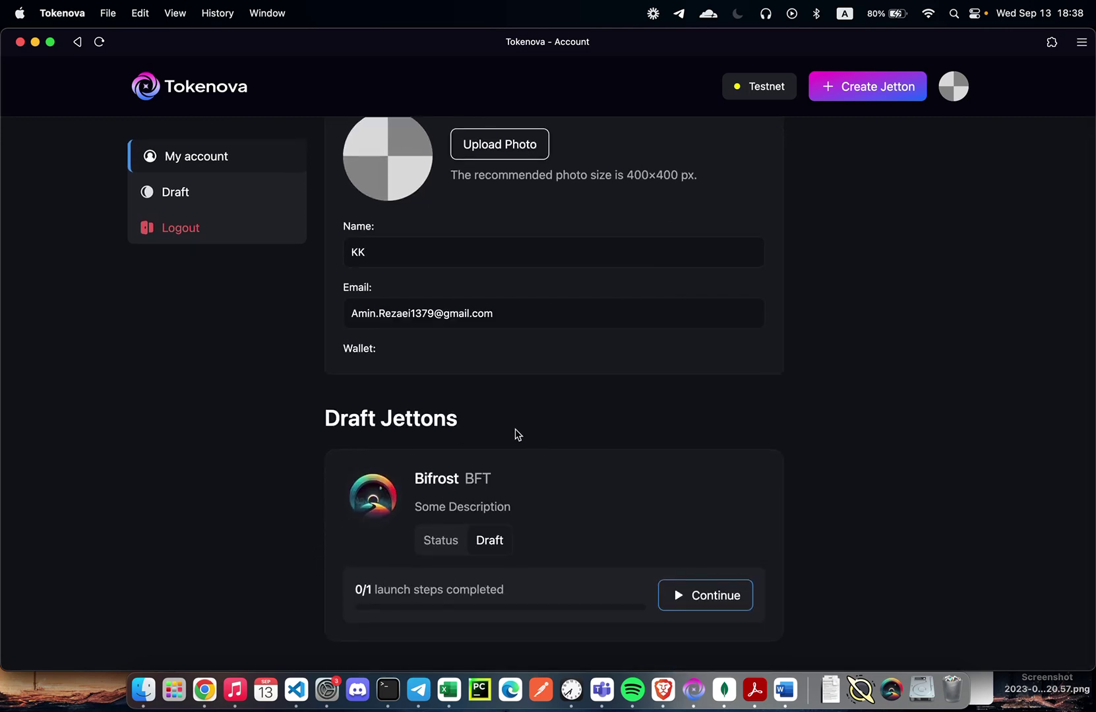
scroll(706, 423, "up", 3)
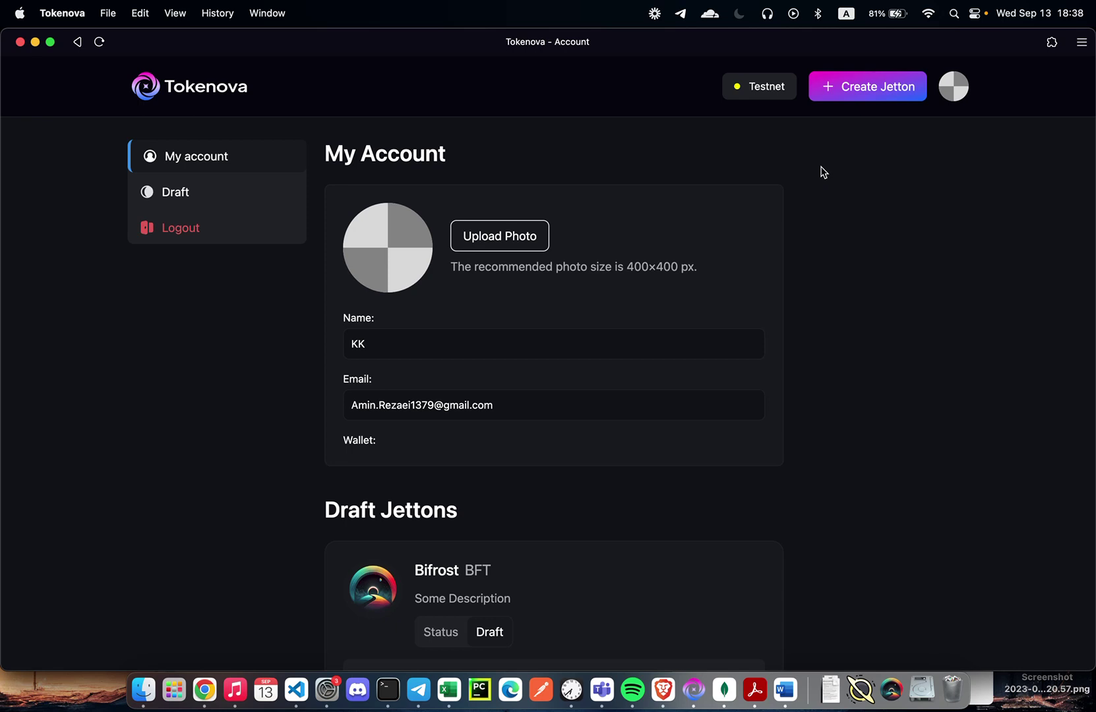
Start creating a new jetton and choose Utility as its type.
left_click(883, 99)
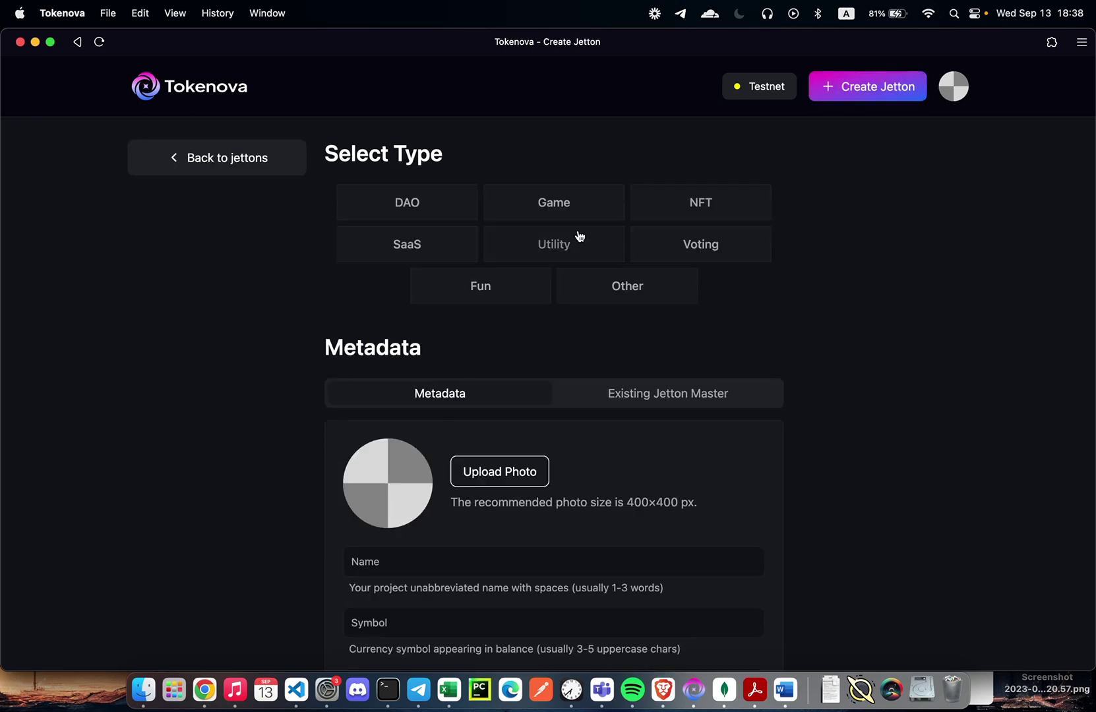
left_click(558, 245)
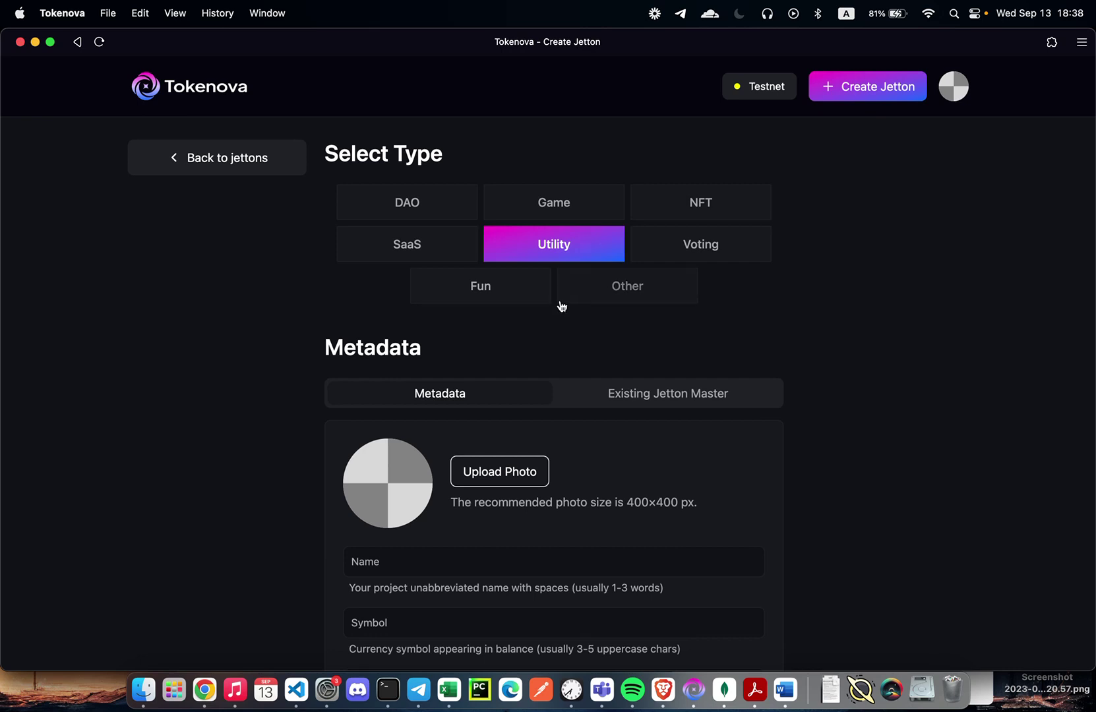
Look at the existing Jetton Master address option, and return to the metadata form.
scroll(561, 305, "down", 5)
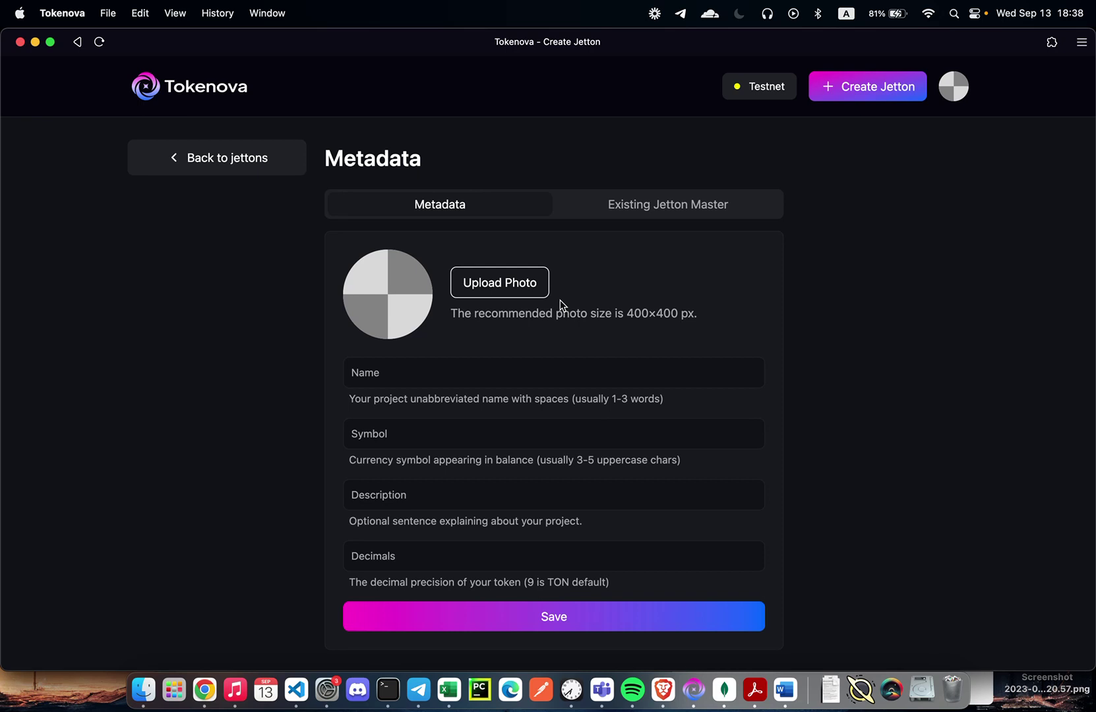
left_click(655, 200)
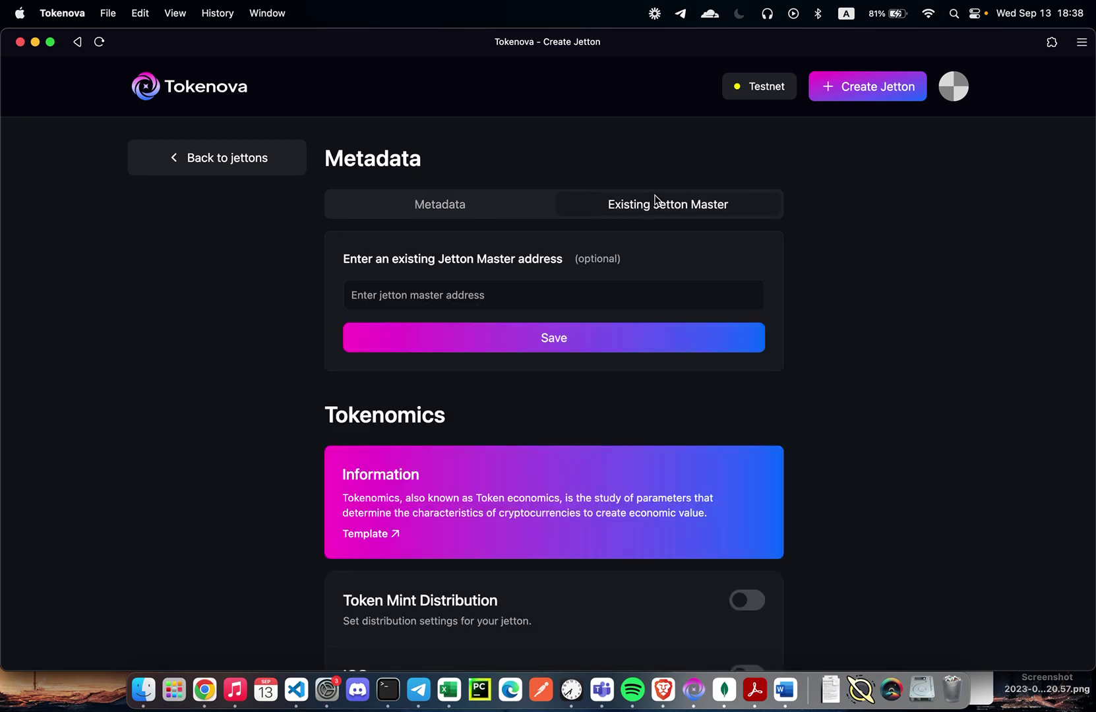
left_click(487, 212)
Upload the colourful arch logo as the jetton's photo, and enter the name Bifrost and the symbol BFT.
left_click(463, 277)
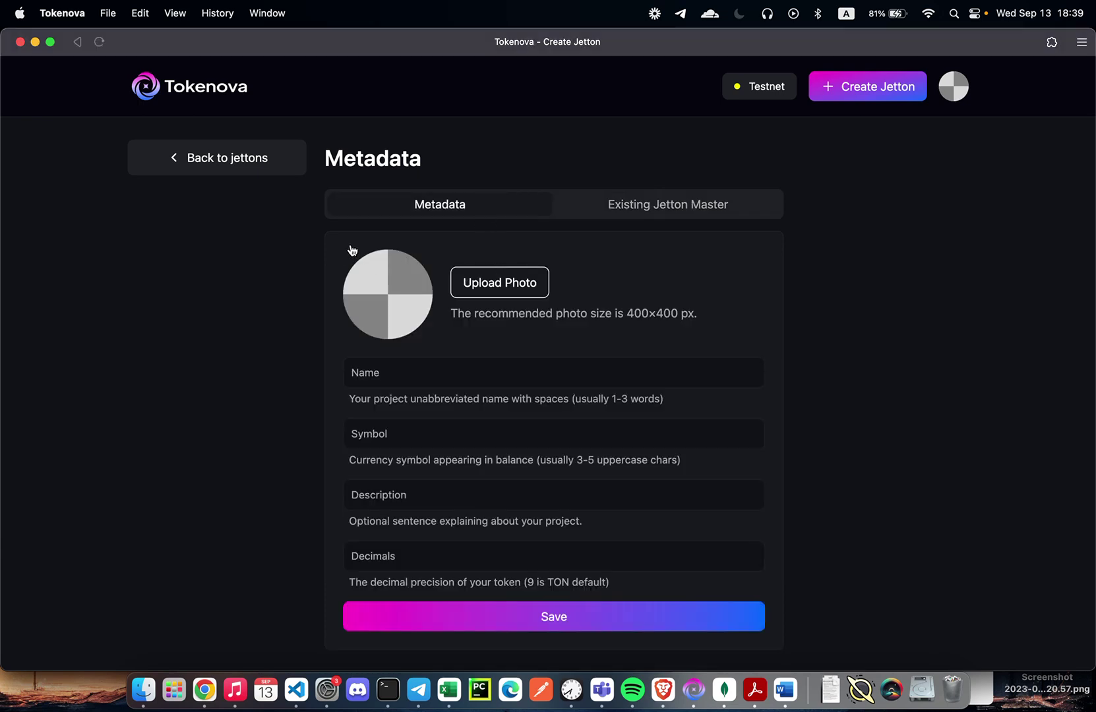
double_click(396, 261)
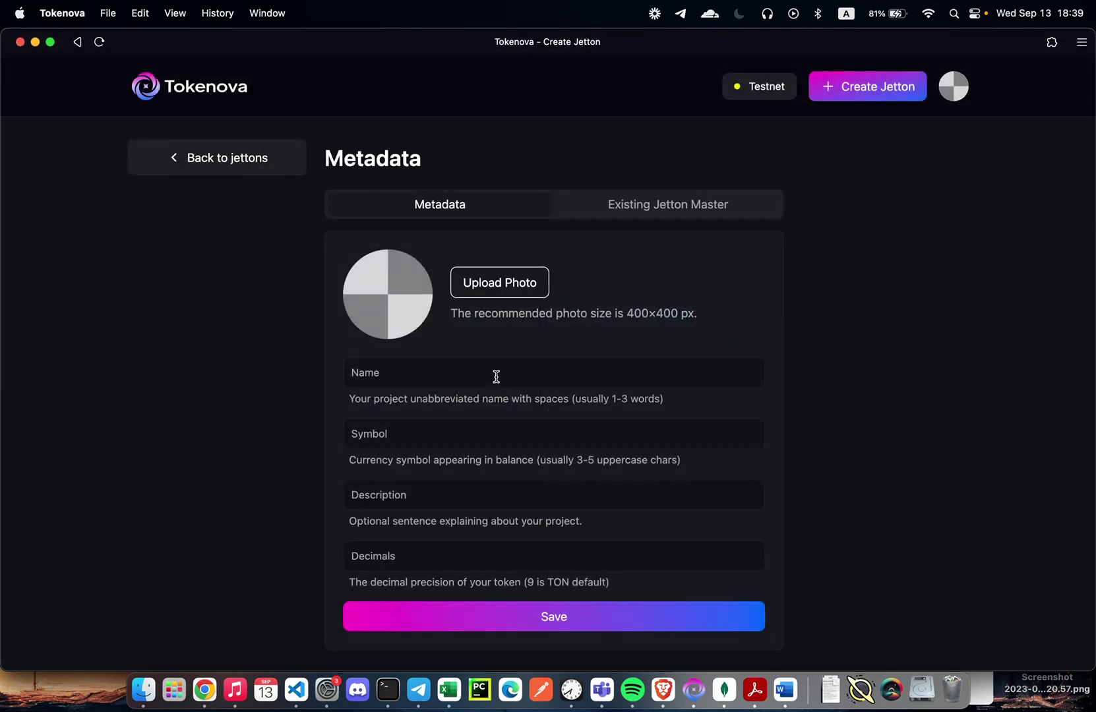
left_click(476, 363)
scroll(468, 360, "down", 1)
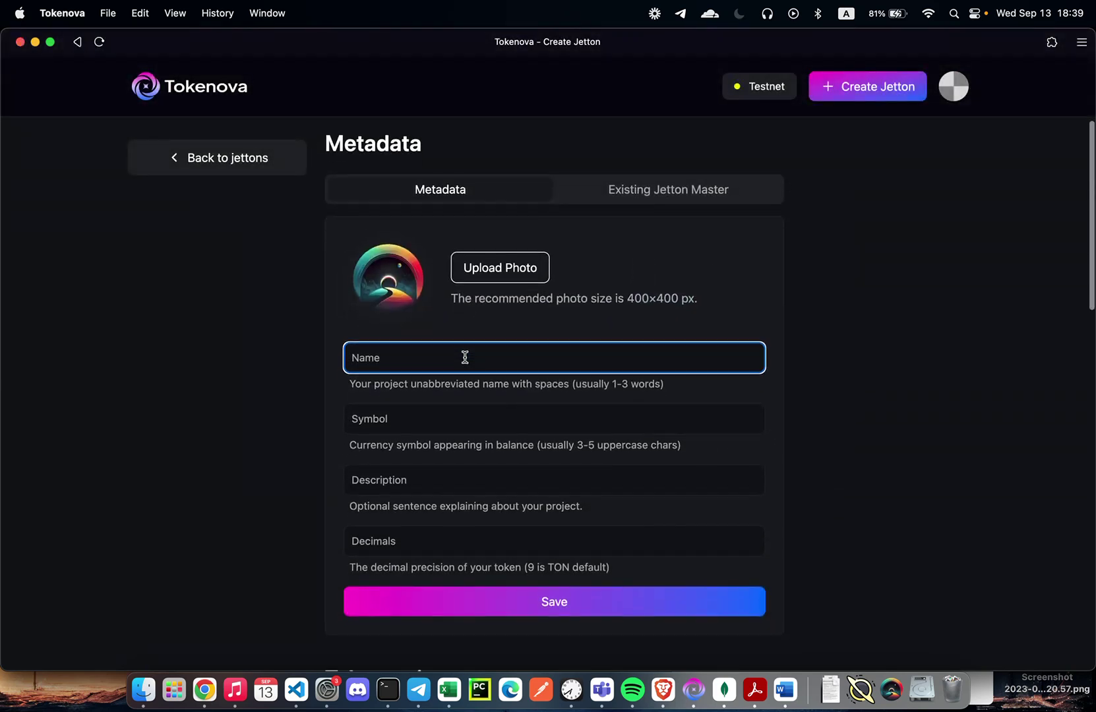
type("Bif")
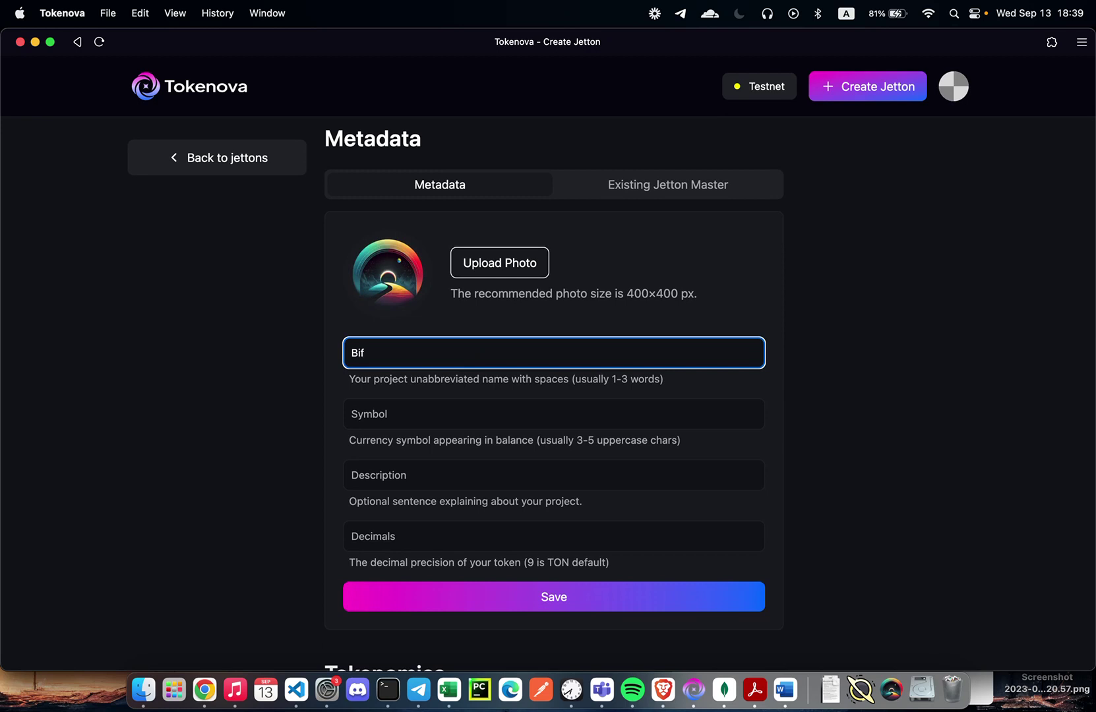
type("rost")
key("Tab")
type("BFT")
key("Tab")
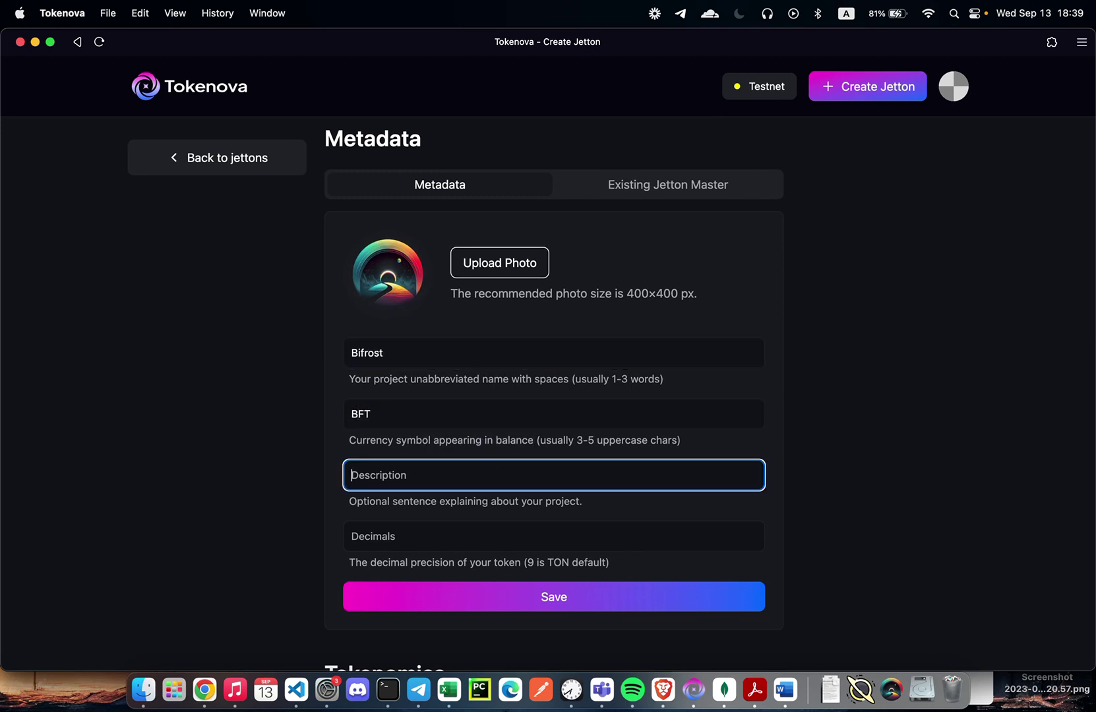
Fill in "Some Description" as the description and 9 as the decimals, and save the jetton metadata.
type("Some")
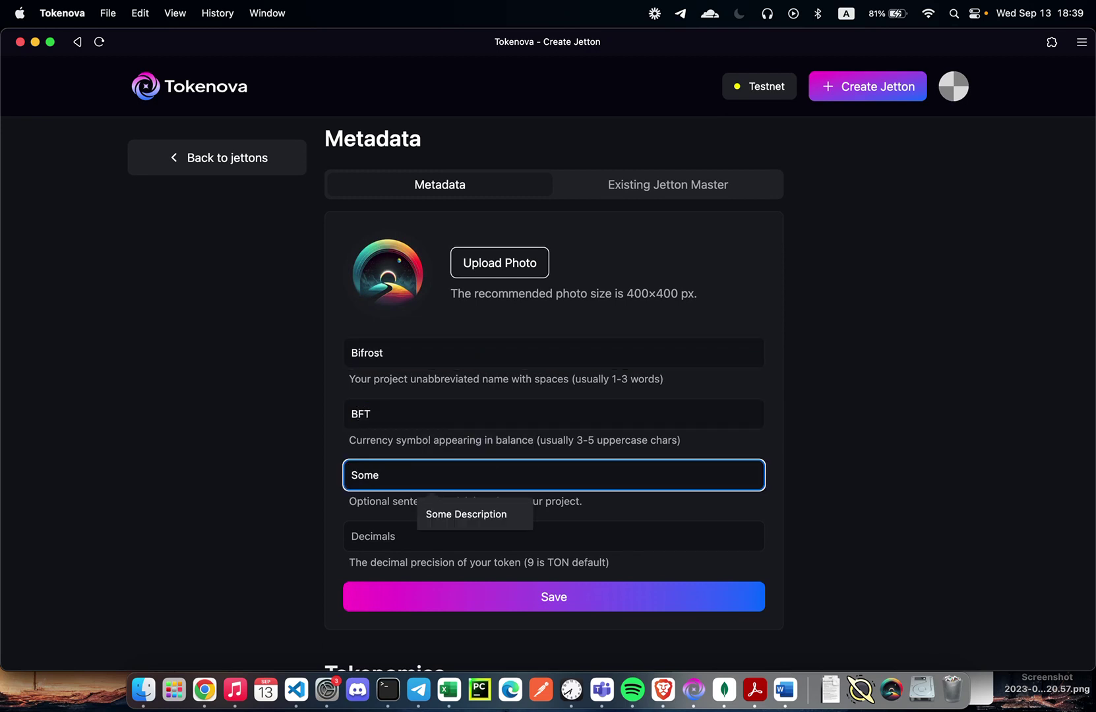
key("Down")
key("Return")
scroll(428, 362, "down", 2)
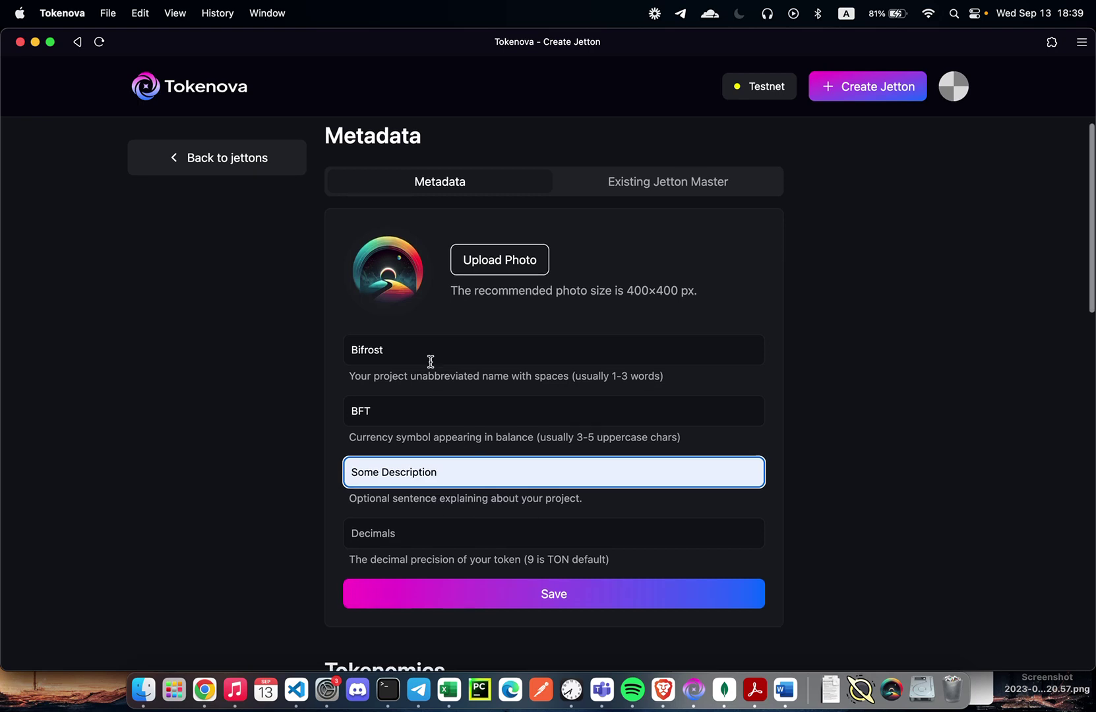
left_click(423, 454)
key("Down")
key("Return")
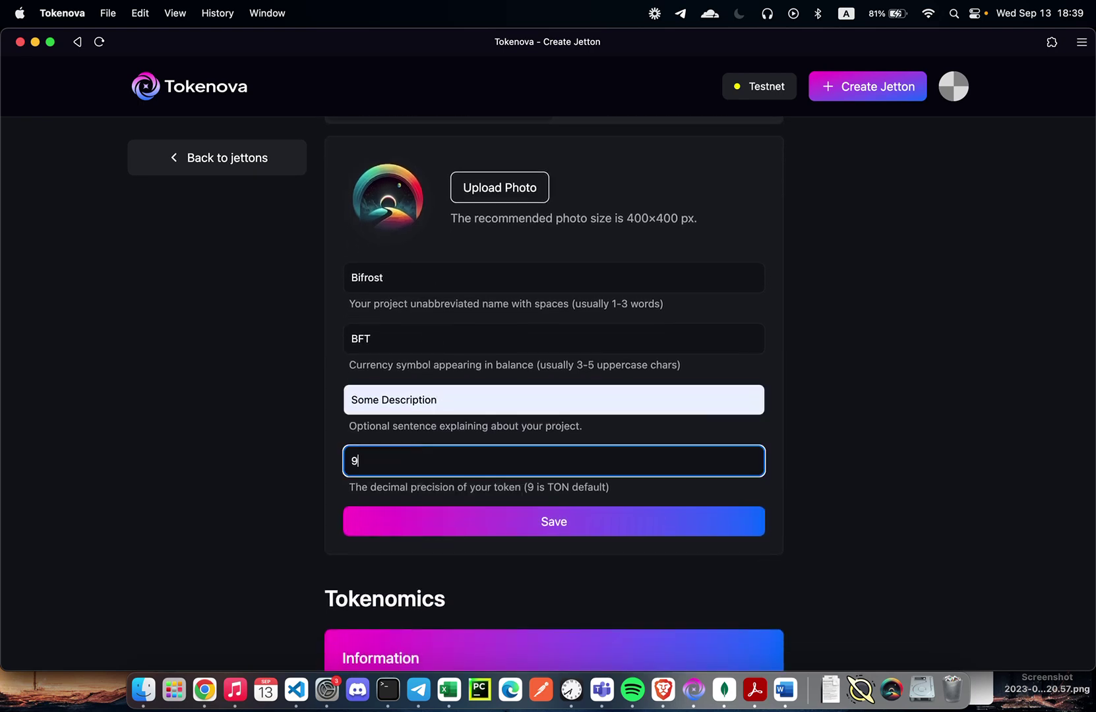
left_click(304, 468)
left_click(424, 514)
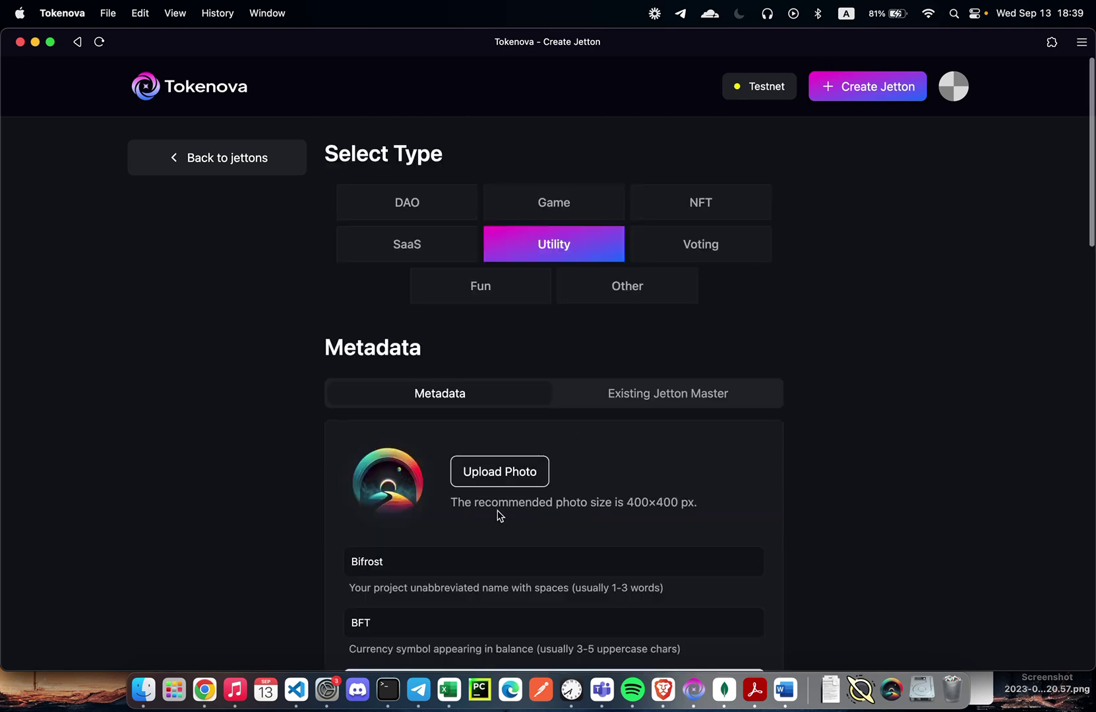
Enable Token Mint Distribution in the tokenomics settings and add a default distribution entry.
scroll(442, 511, "down", 8)
scroll(442, 511, "down", 1)
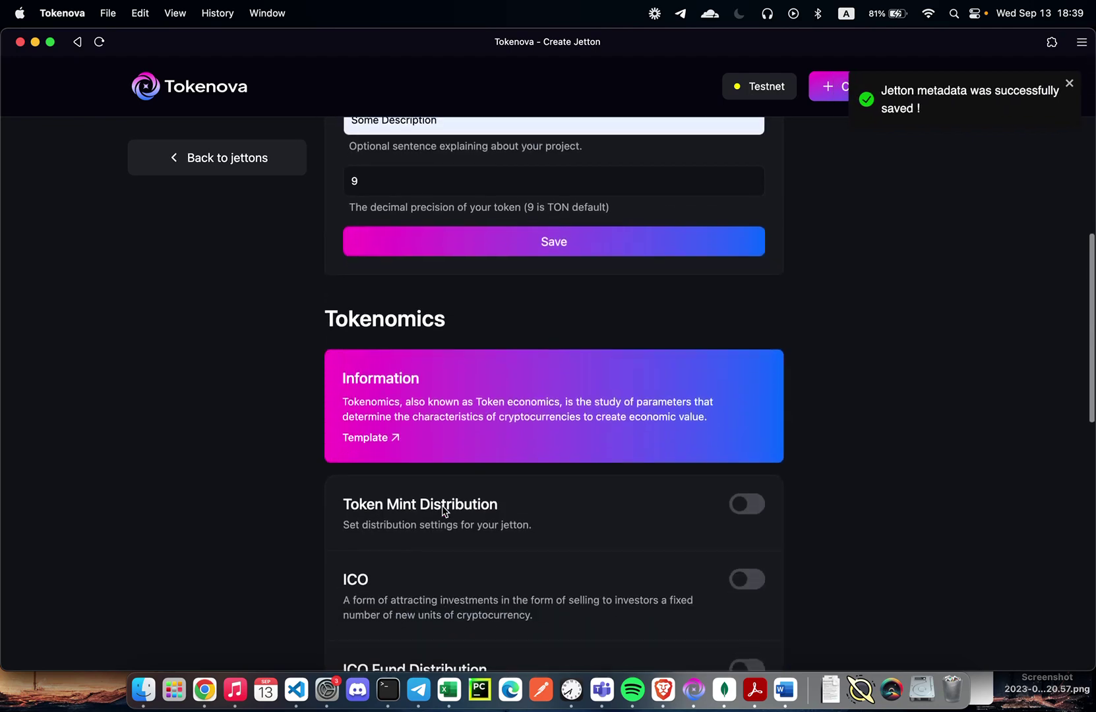
scroll(442, 511, "up", 1)
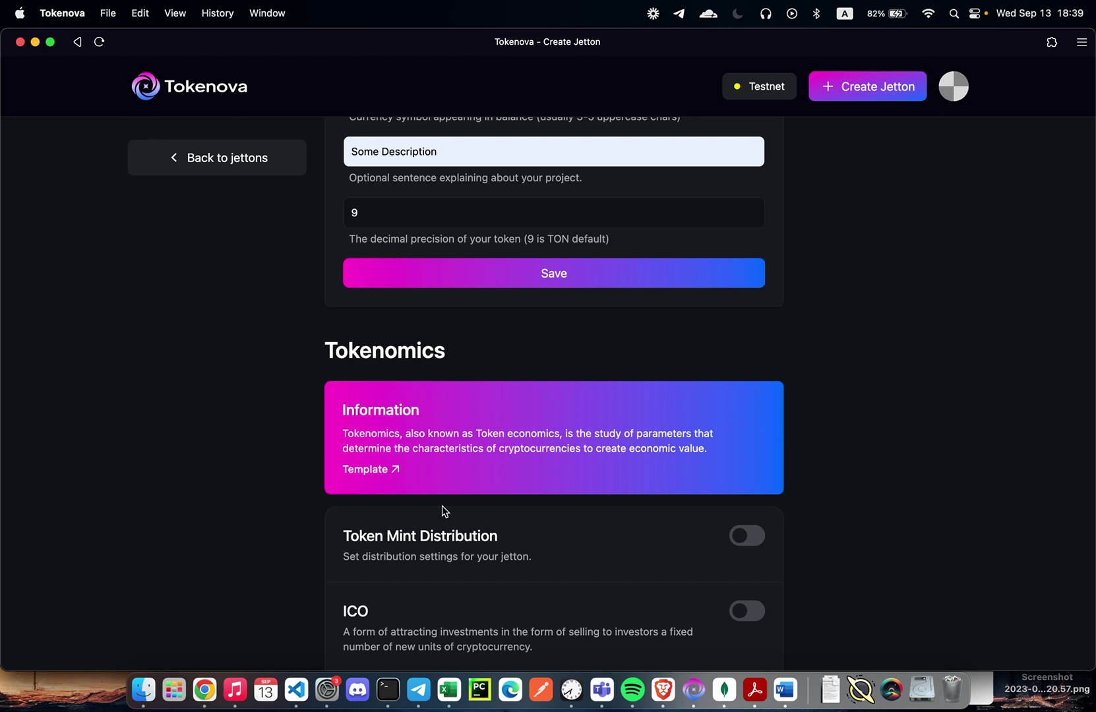
left_click(742, 544)
scroll(579, 508, "down", 2)
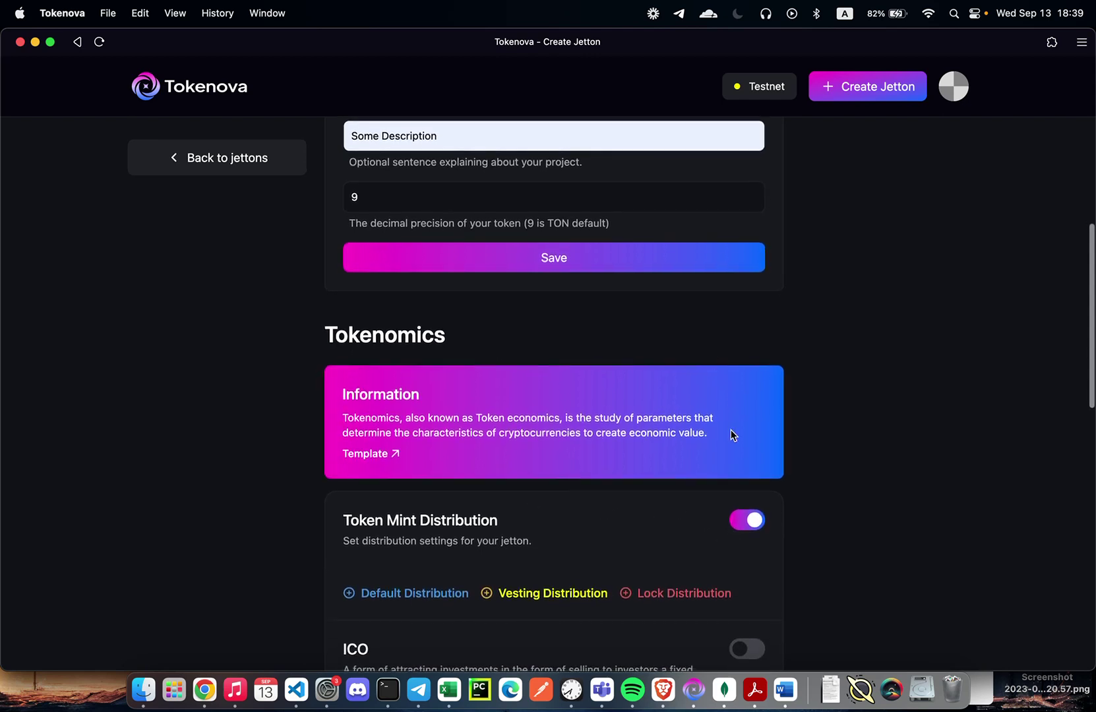
left_click(391, 598)
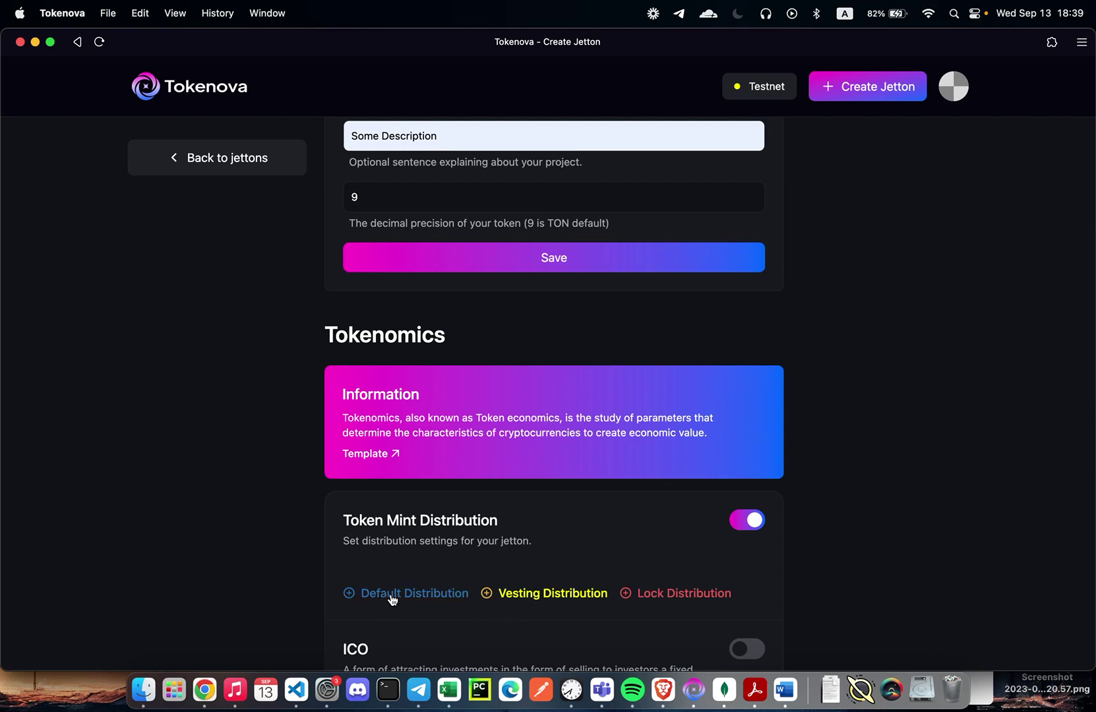
left_click(405, 600)
scroll(492, 561, "down", 3)
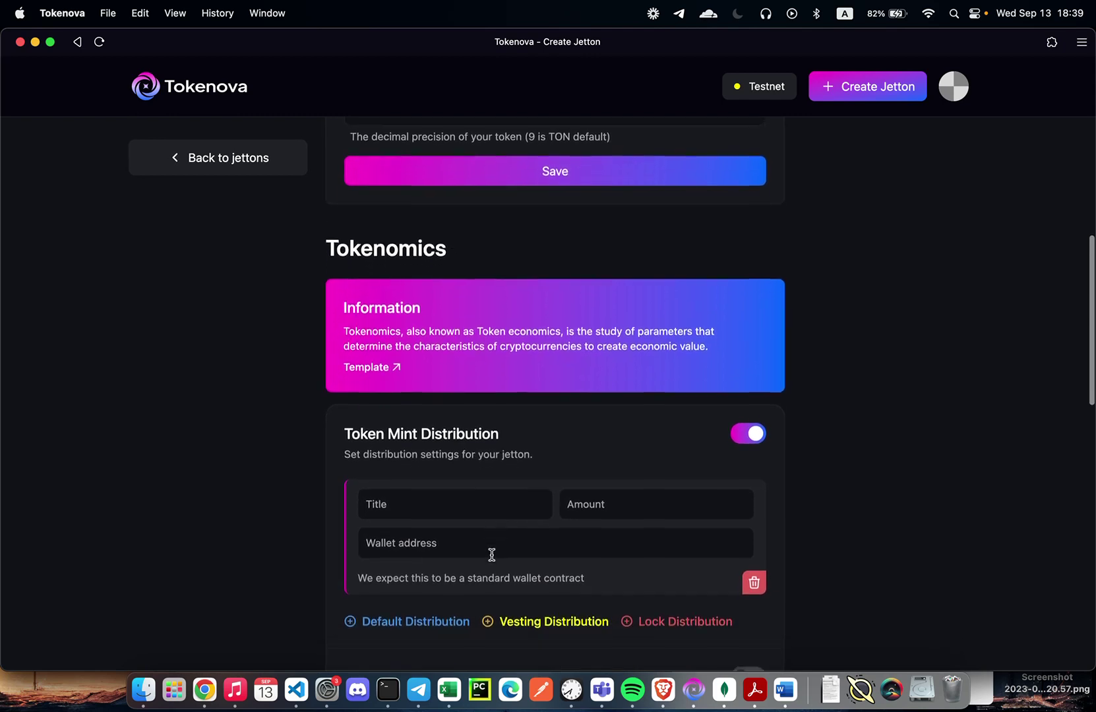
Title the default distribution Direct, set its amount to 1000 and fill in the previously used wallet address.
left_click(528, 500)
type("Direct")
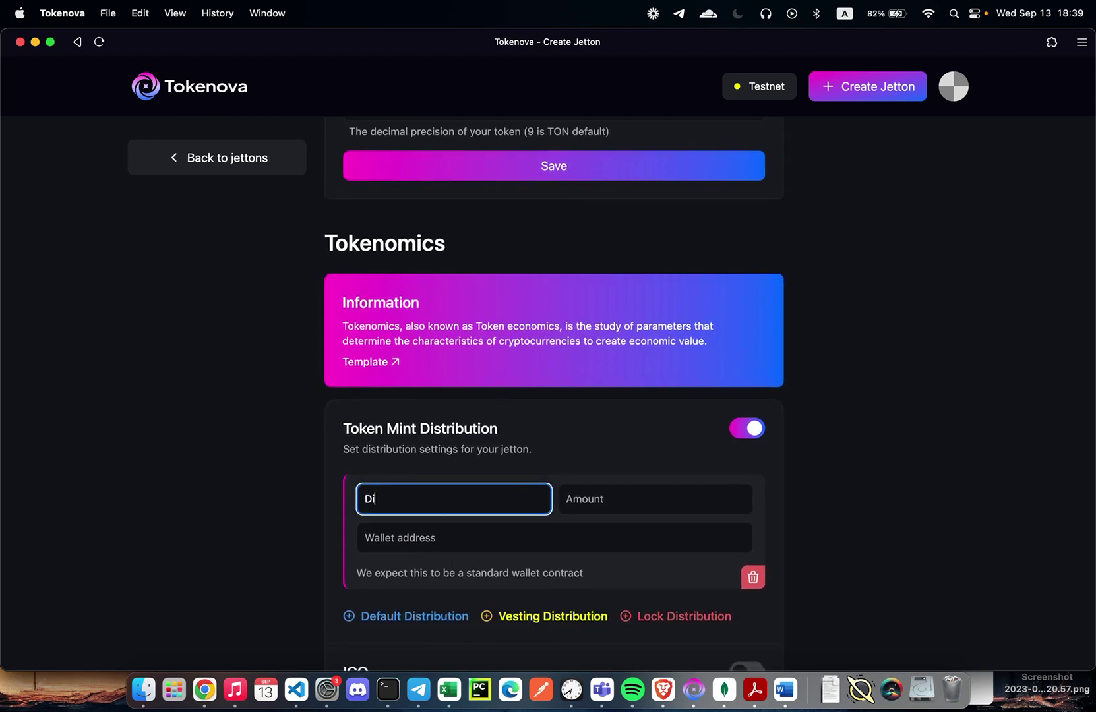
left_click(613, 505)
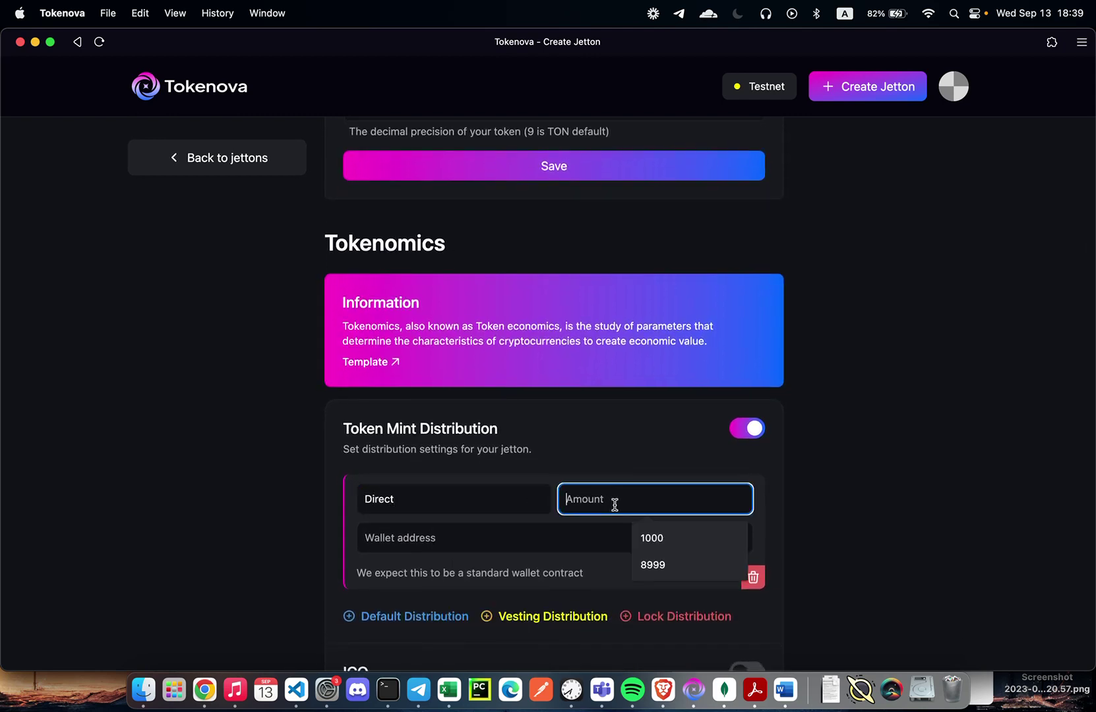
left_click(643, 530)
left_click(574, 537)
left_click(576, 576)
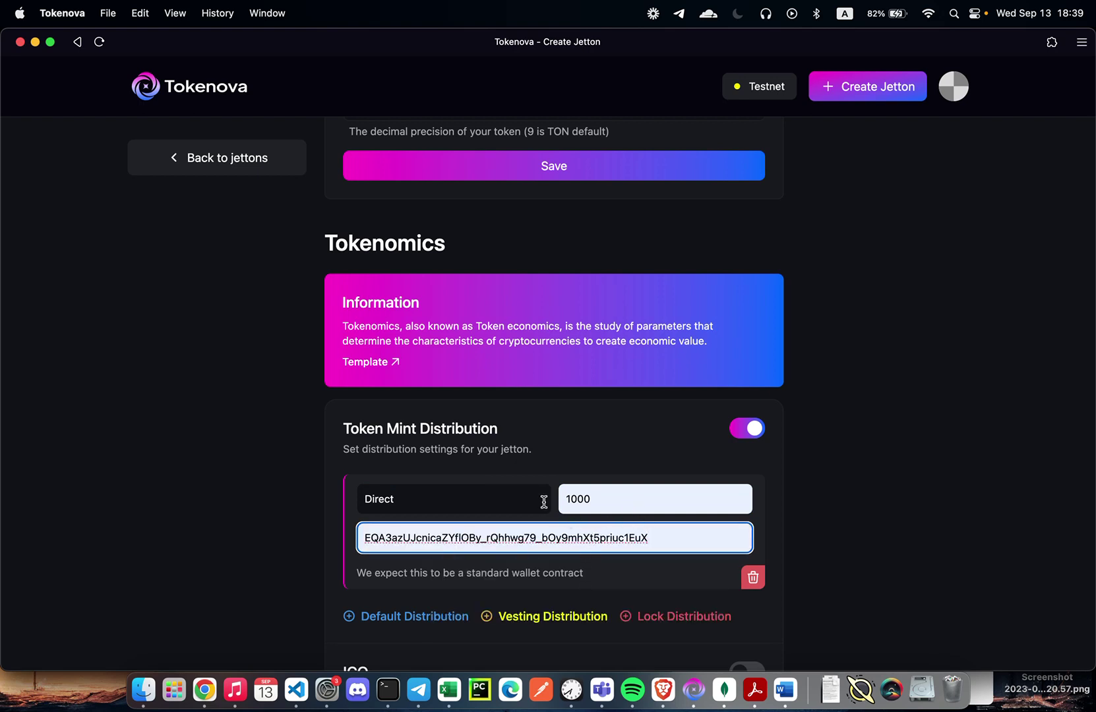
Add a vesting distribution titled Vested with an amount of 20000, the previously used wallet address and a period of 100 days.
left_click(535, 618)
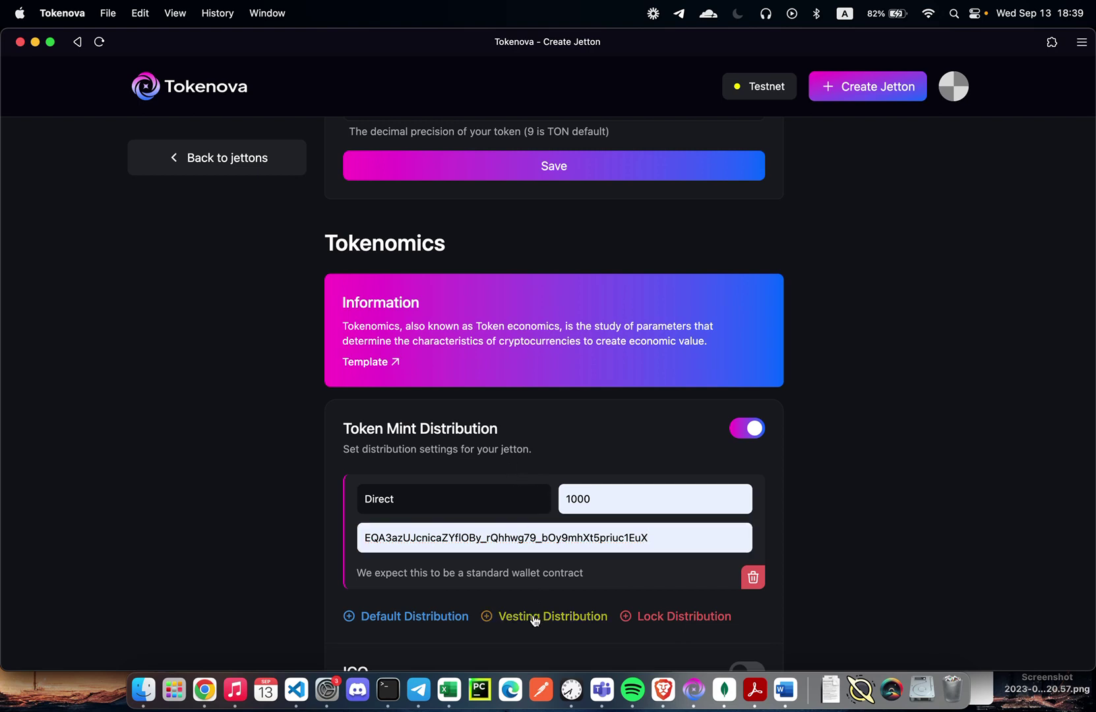
scroll(501, 514, "down", 3)
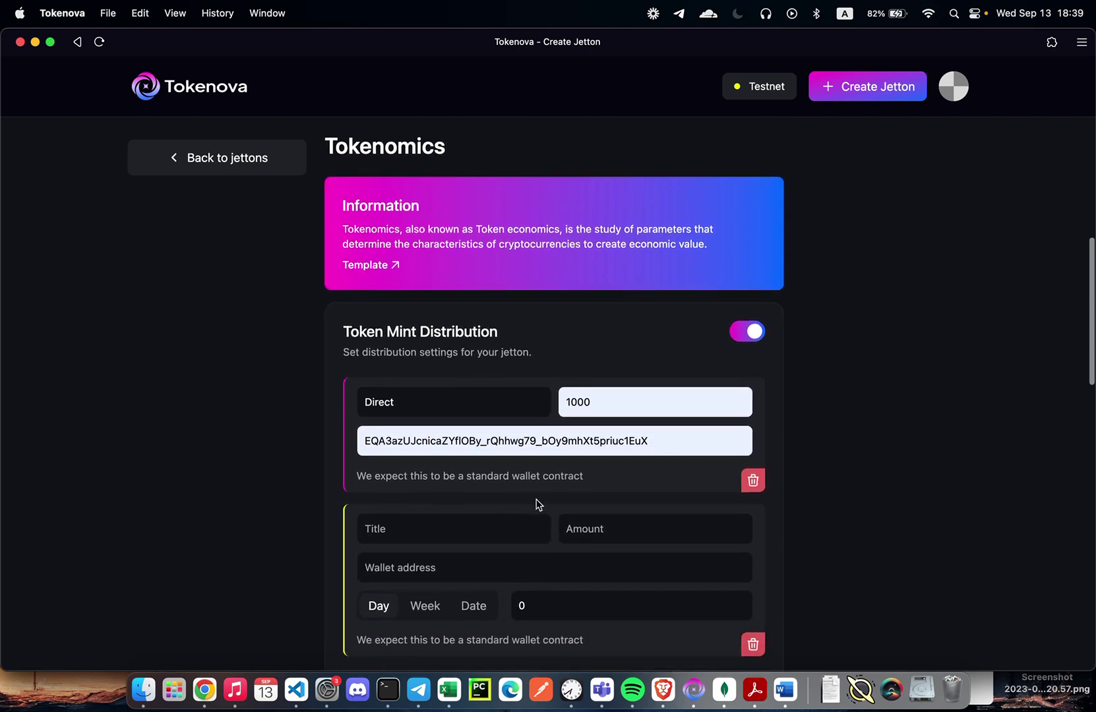
left_click(521, 499)
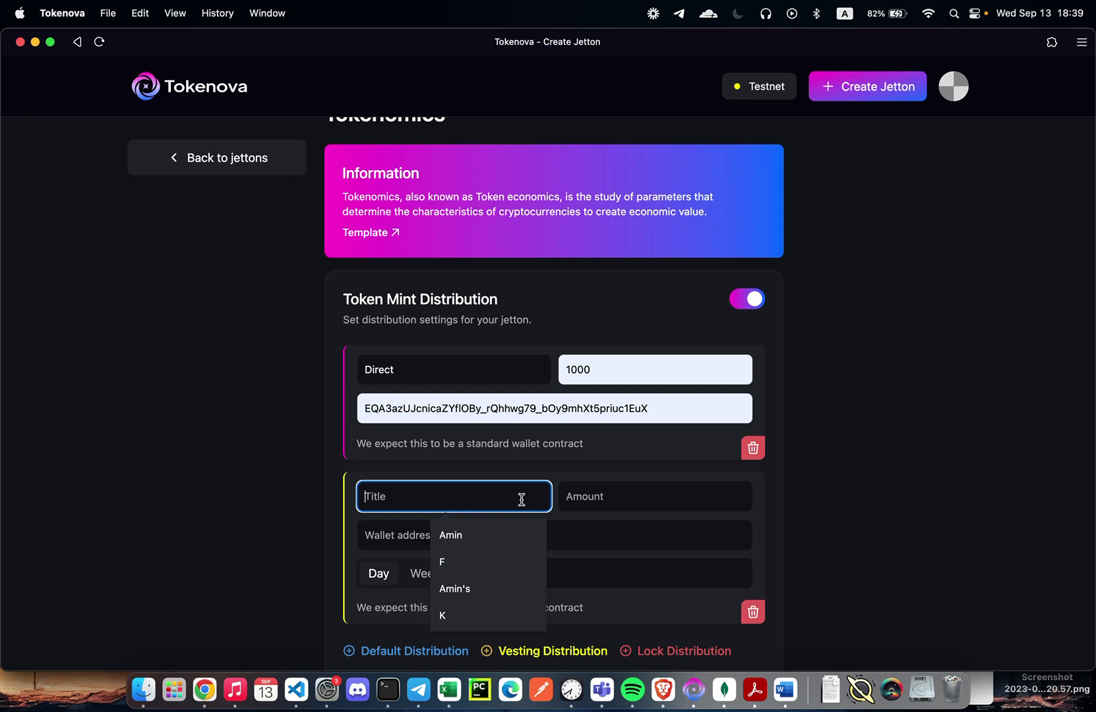
type("Vested")
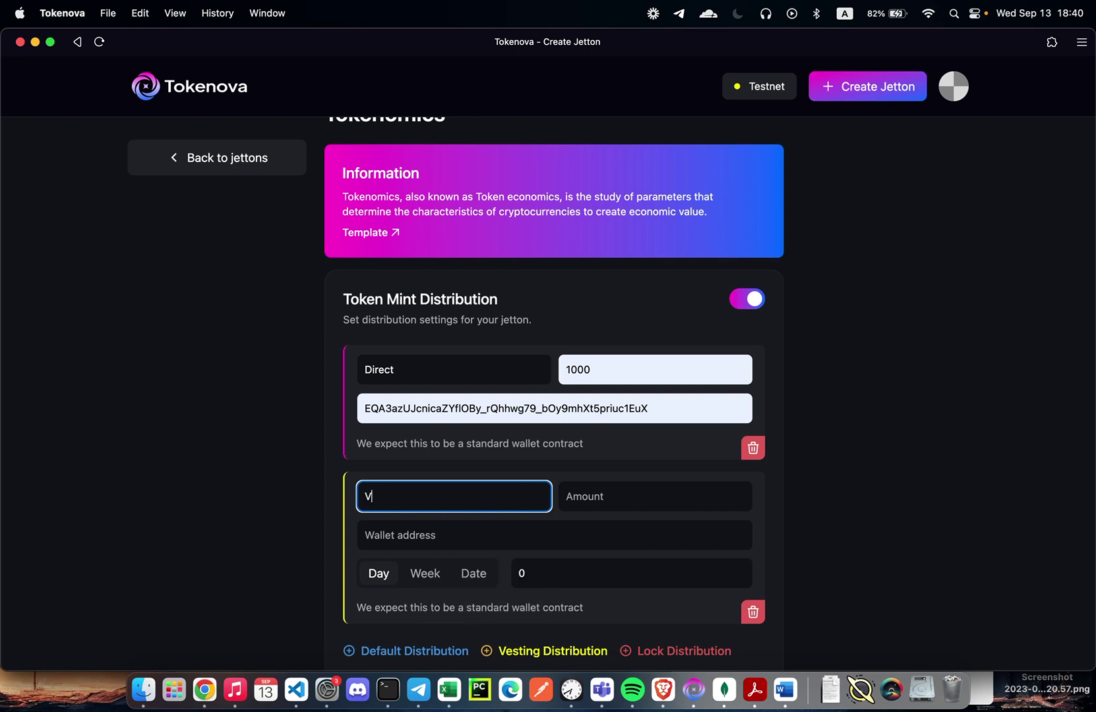
key("Tab")
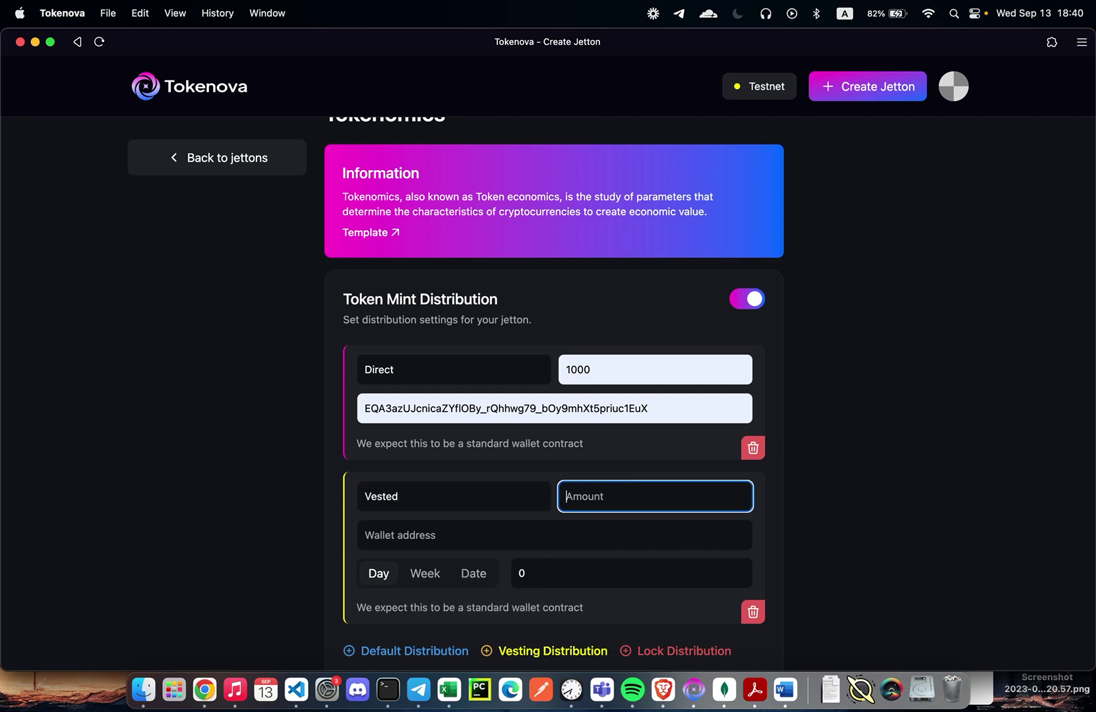
type("20000")
left_click(438, 525)
left_click(499, 578)
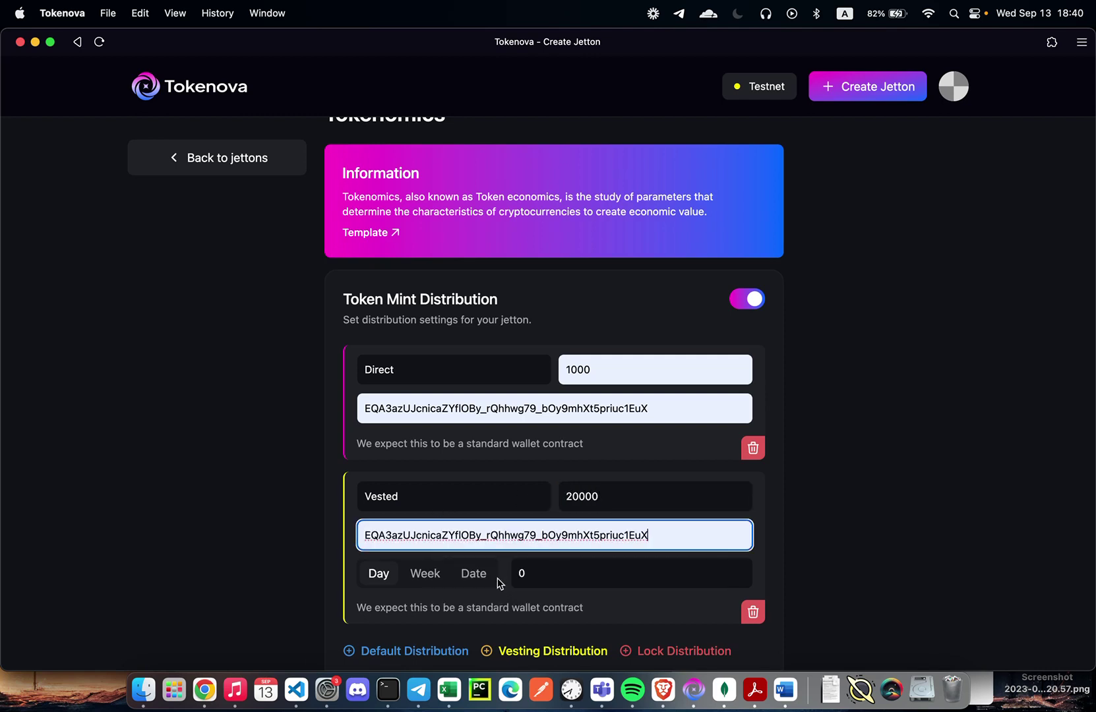
left_click(592, 579)
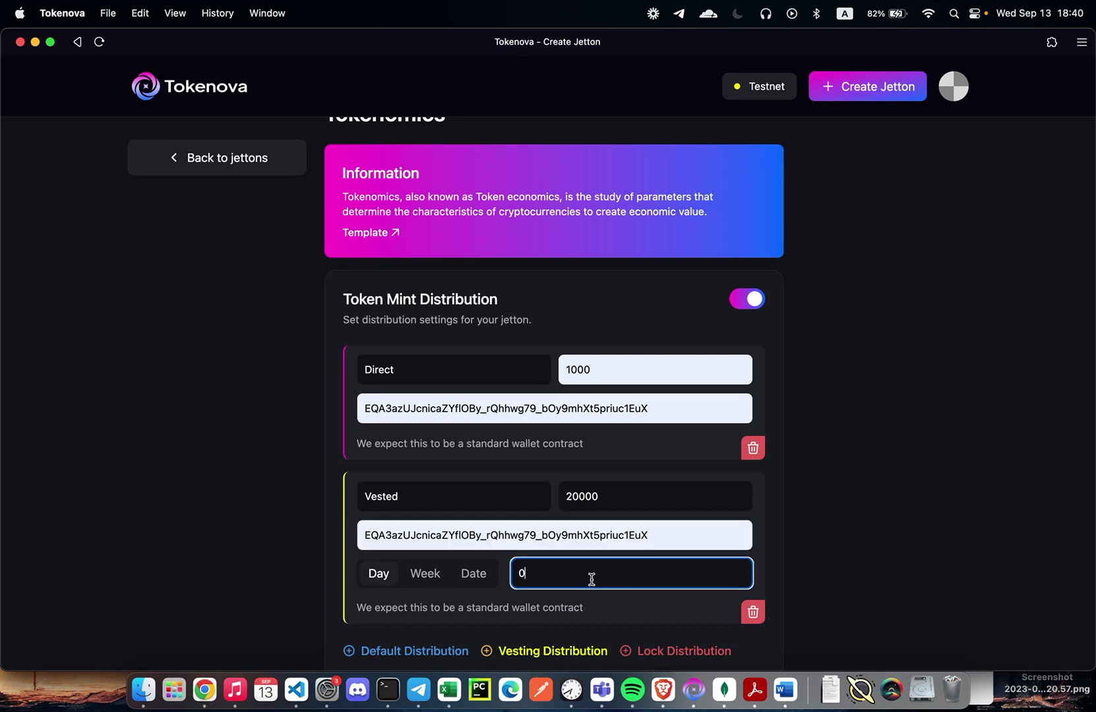
left_click_drag(511, 575, 549, 577)
type("100")
Add a lock distribution titled Lock with an amount of 10000 and the previously used wallet address.
scroll(446, 499, "down", 2)
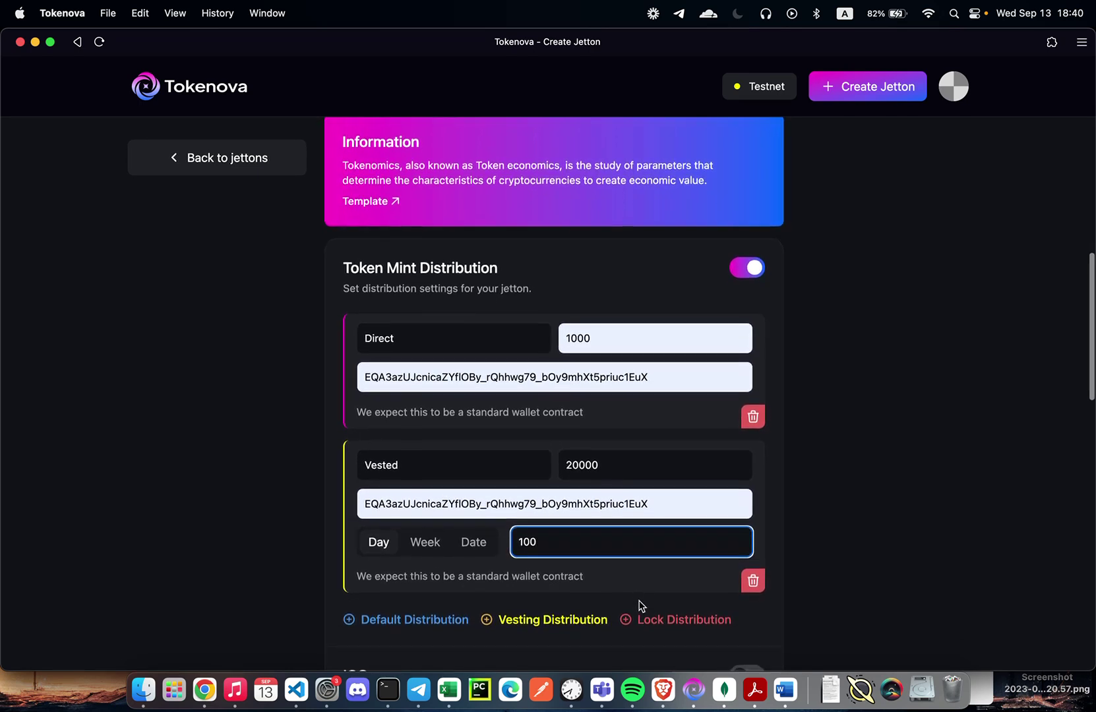
left_click(651, 623)
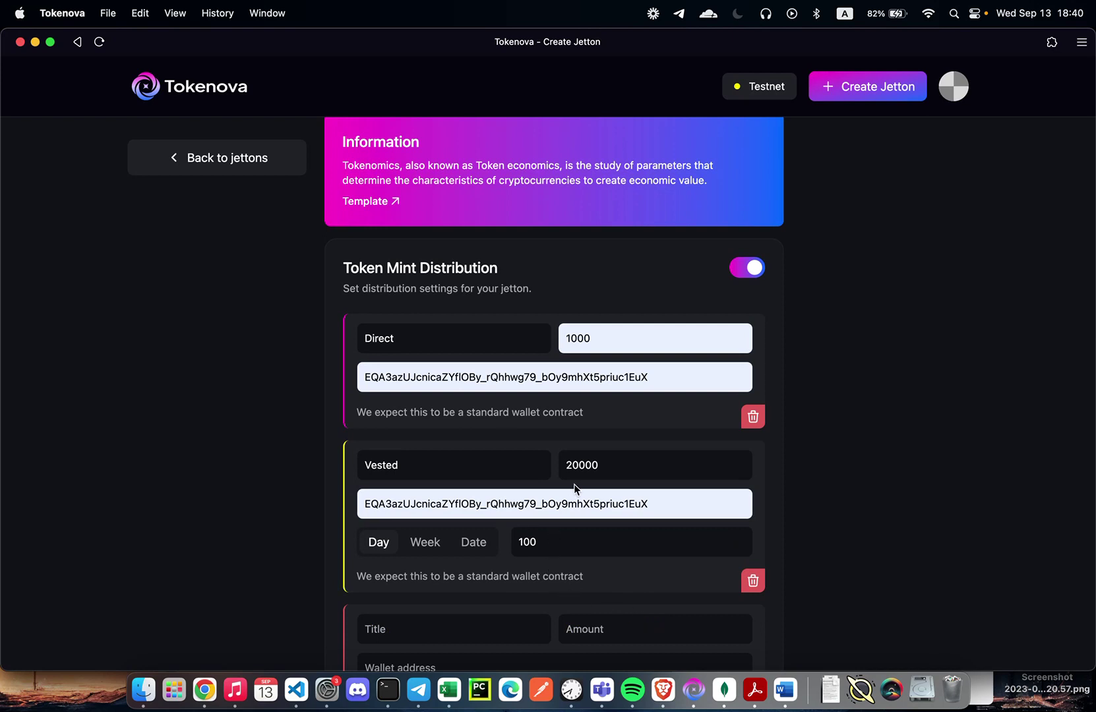
scroll(640, 435, "down", 3)
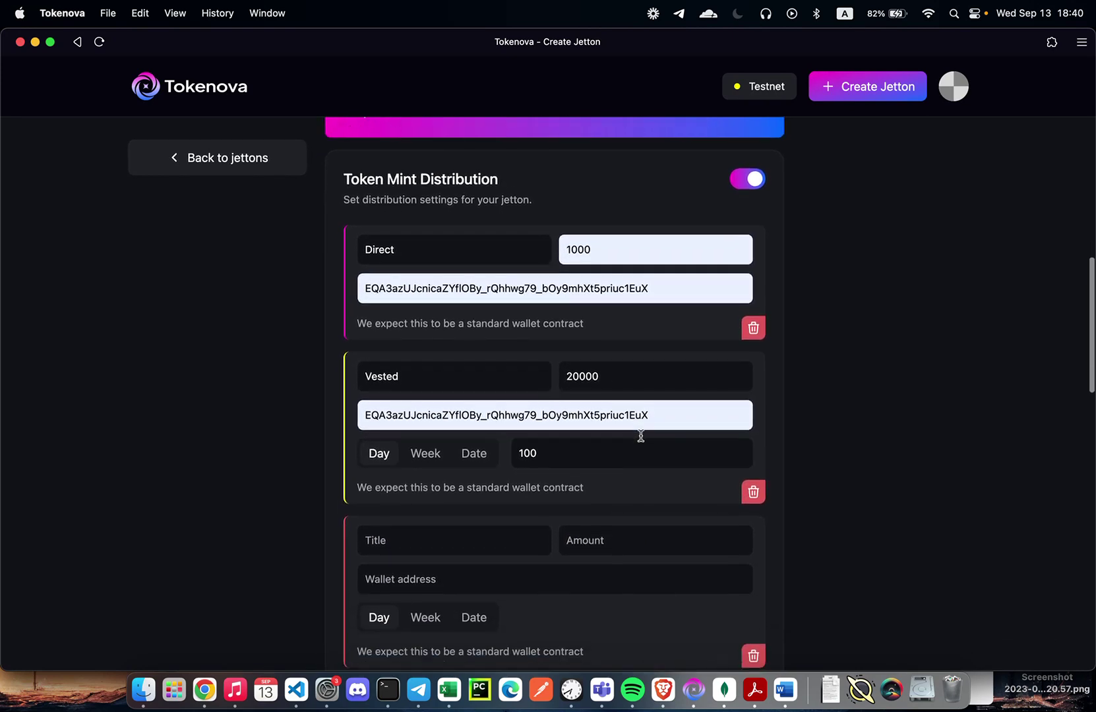
left_click(504, 544)
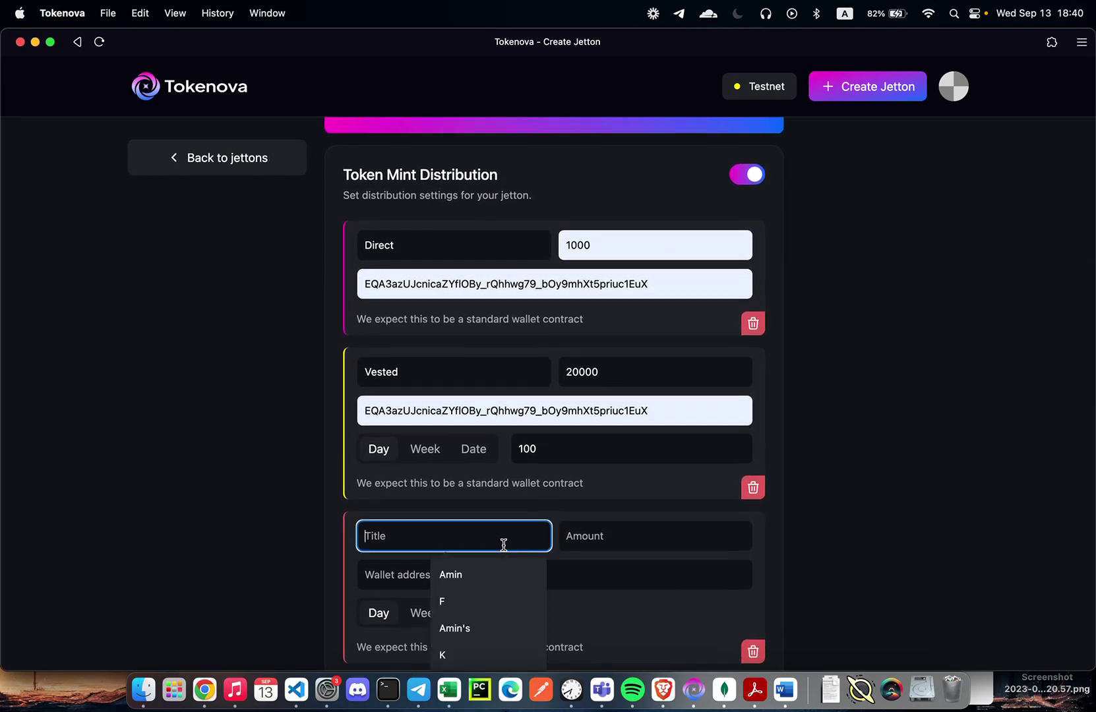
type("Lock")
left_click(635, 535)
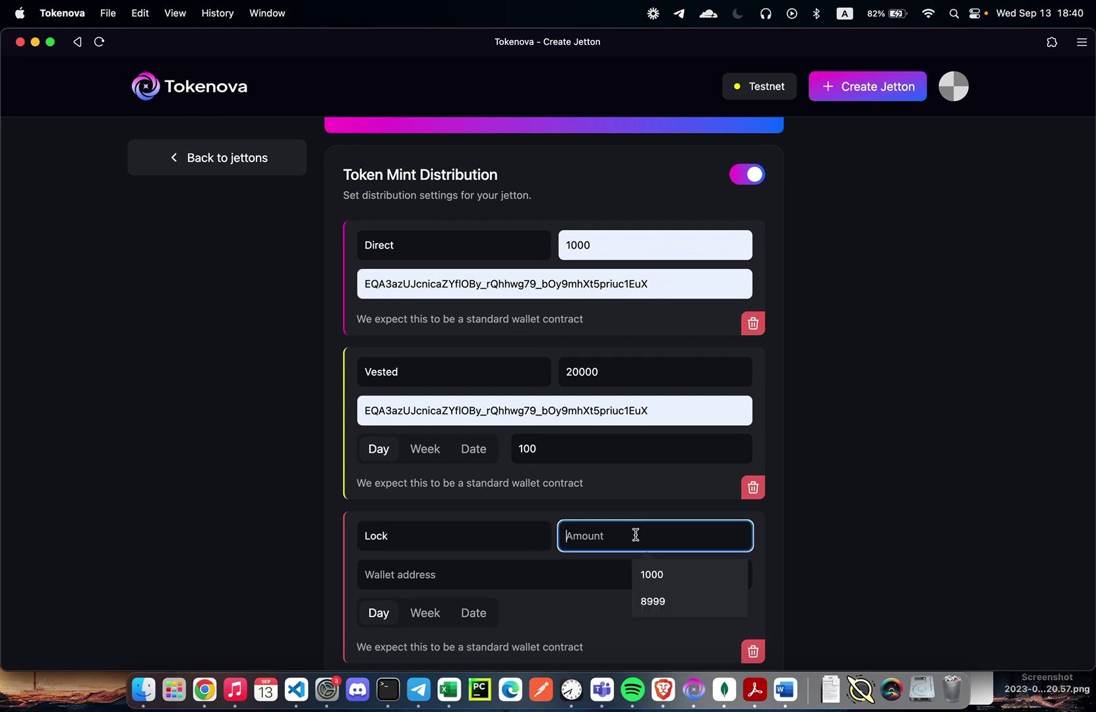
type("10000")
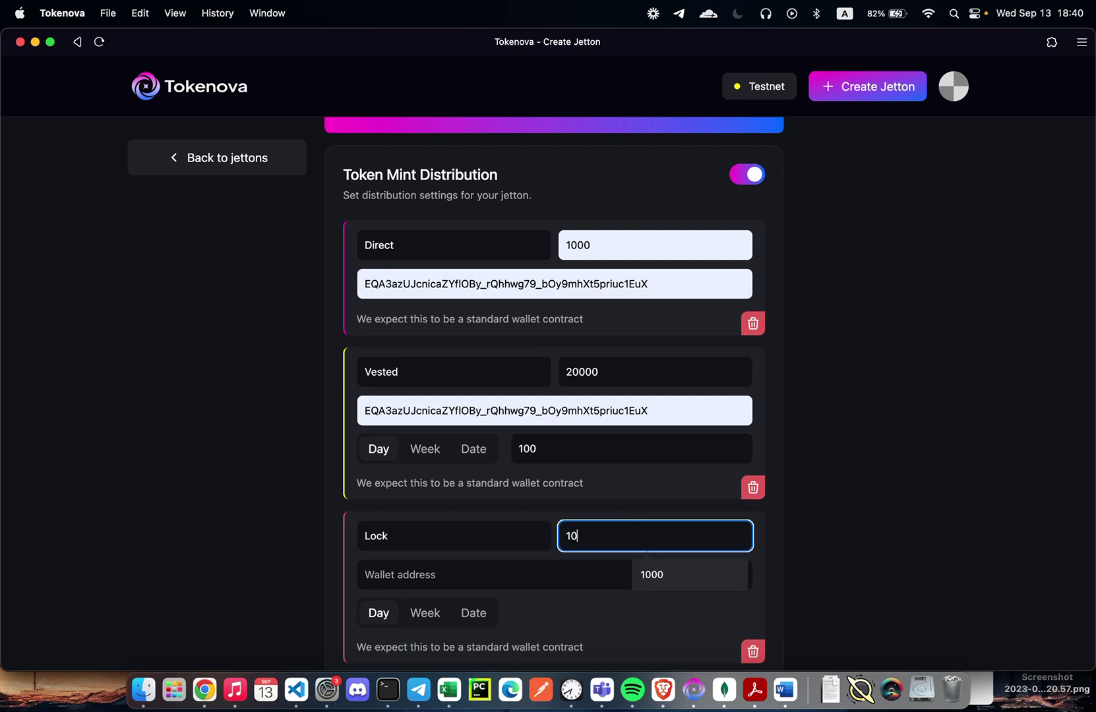
left_click(530, 571)
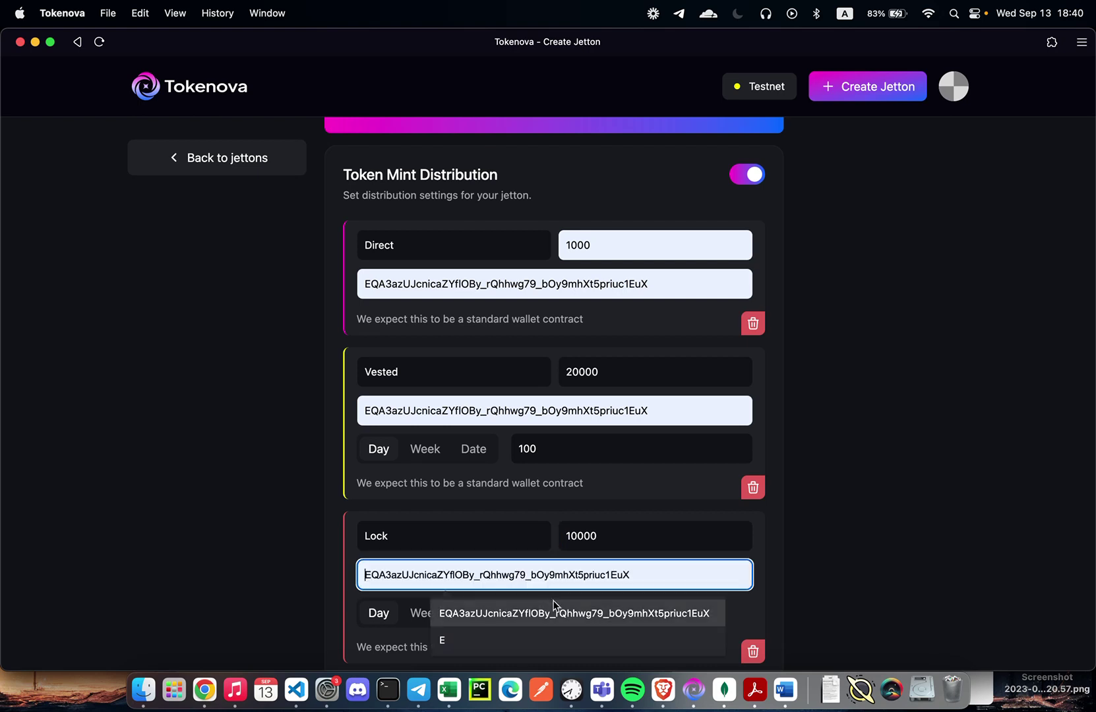
left_click(555, 612)
Define the lock distribution's period by date and set it to 04/11/2023.
left_click(422, 613)
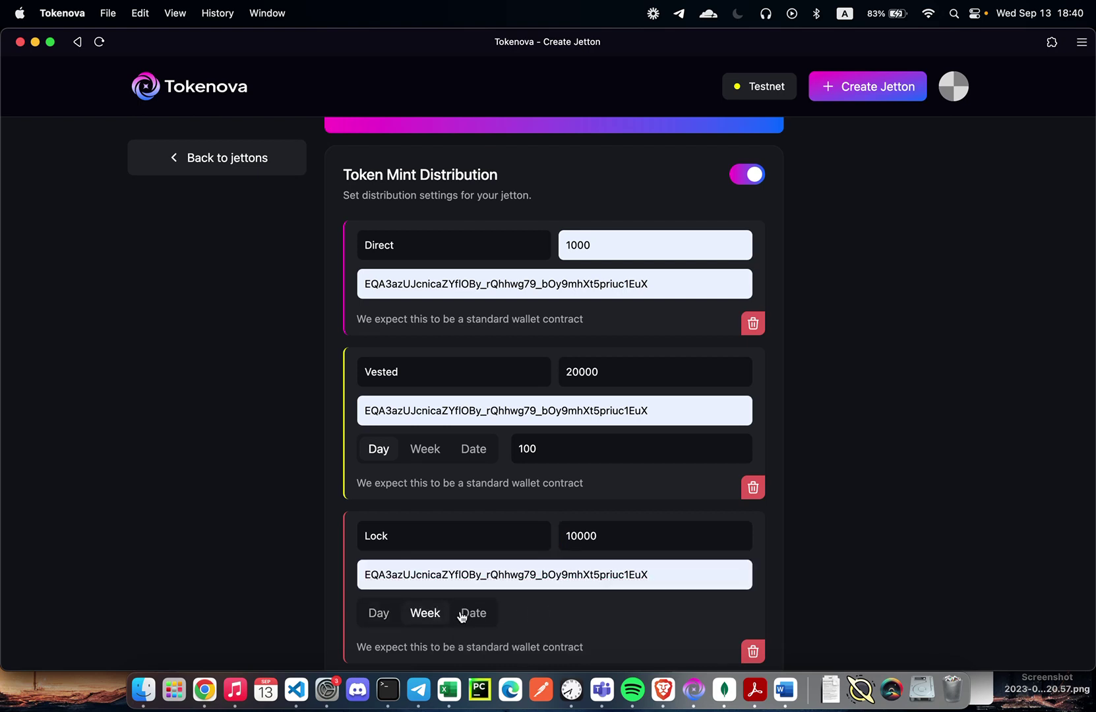
left_click(474, 613)
left_click(533, 614)
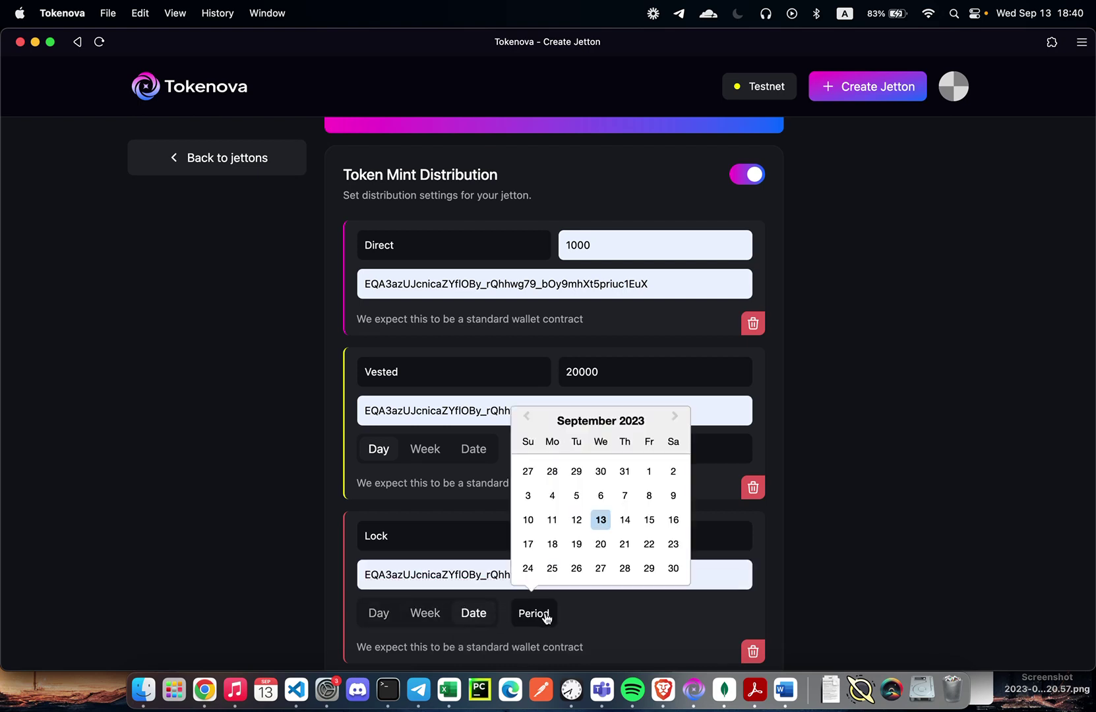
left_click(674, 417)
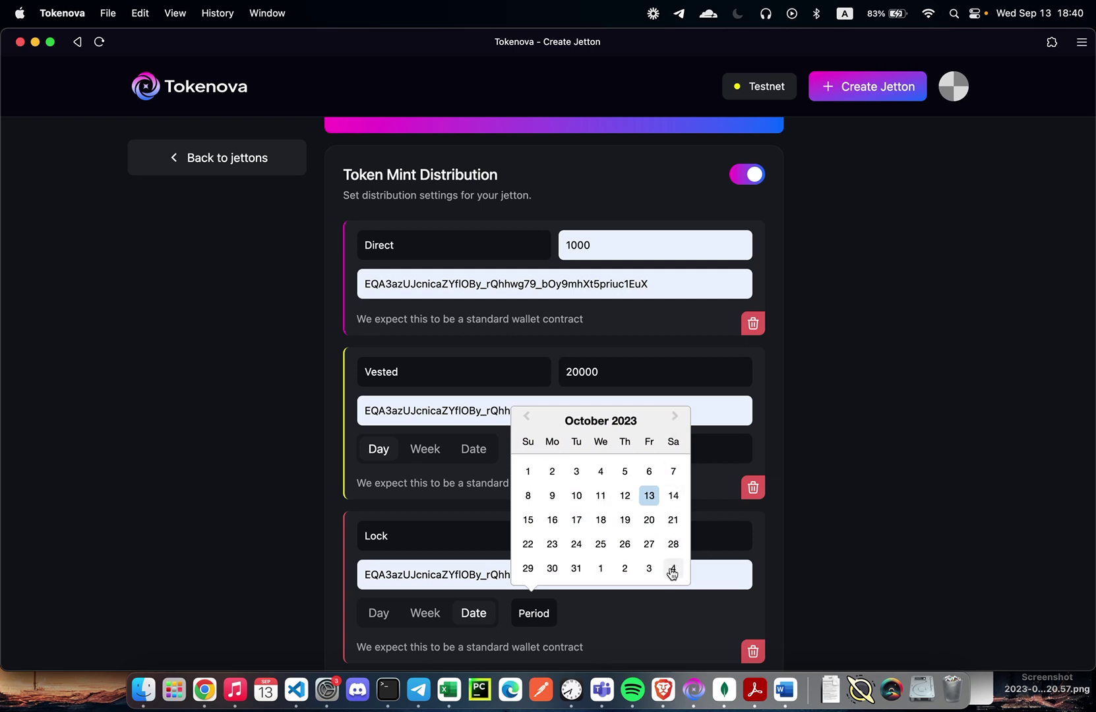
left_click(674, 568)
scroll(627, 563, "down", 1)
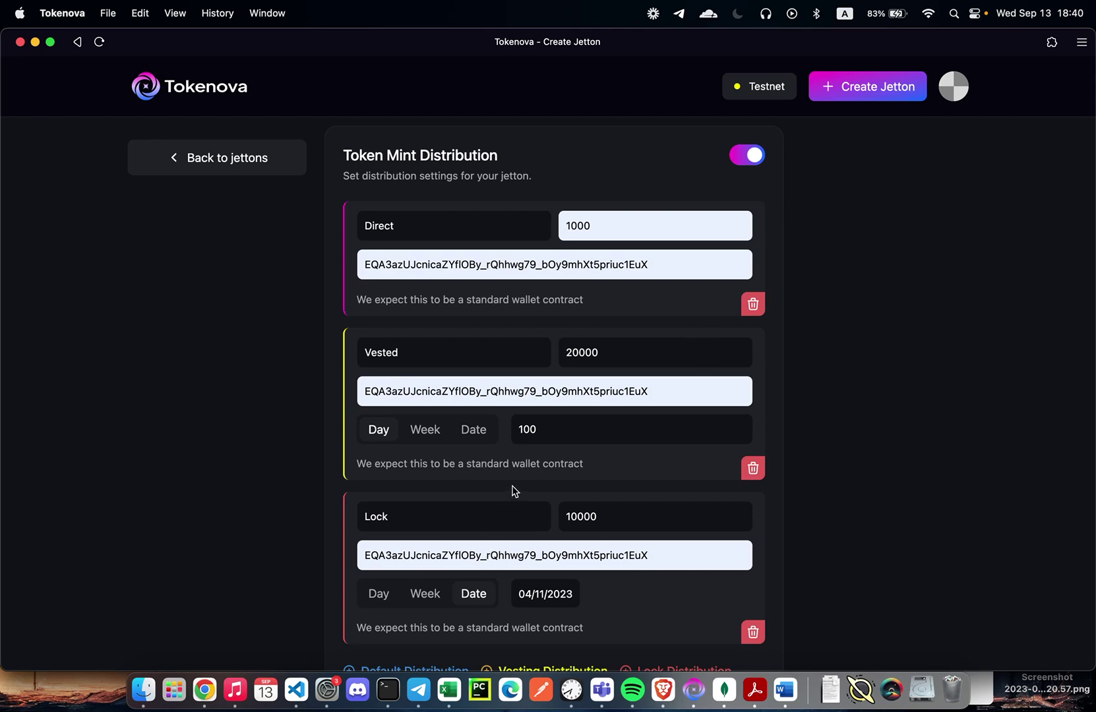
Enable the ICO with a price of 2 TONs per token, a hard cap of 10000 jettons and sale end date 30/09/2023.
scroll(514, 491, "down", 5)
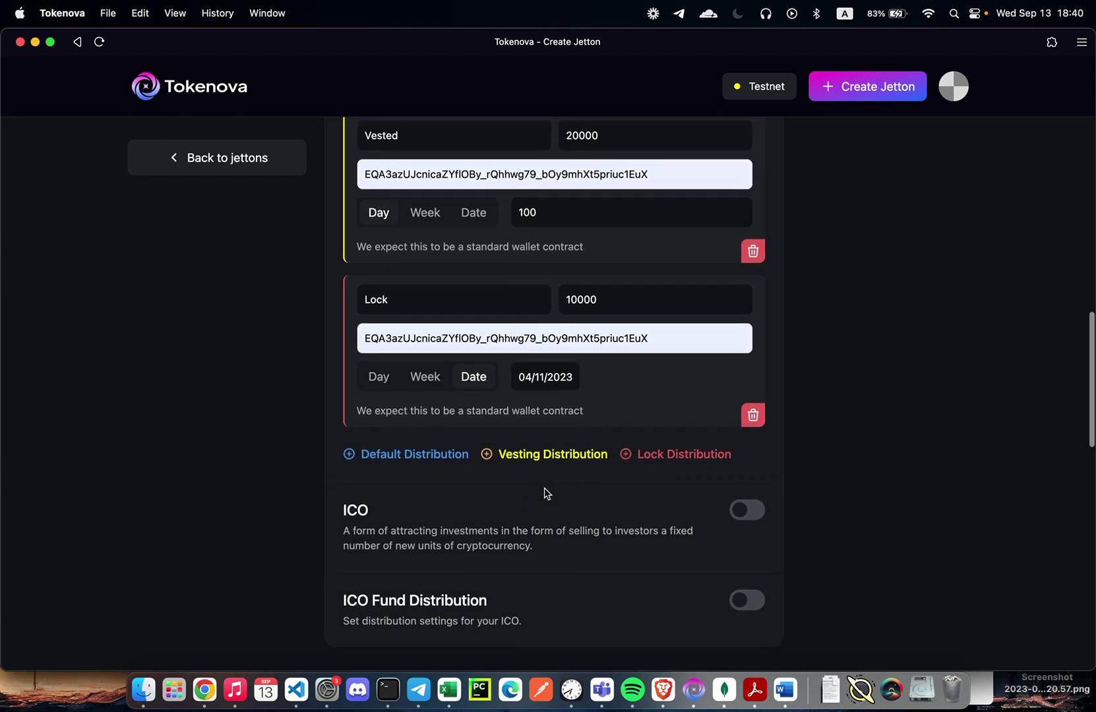
left_click(744, 509)
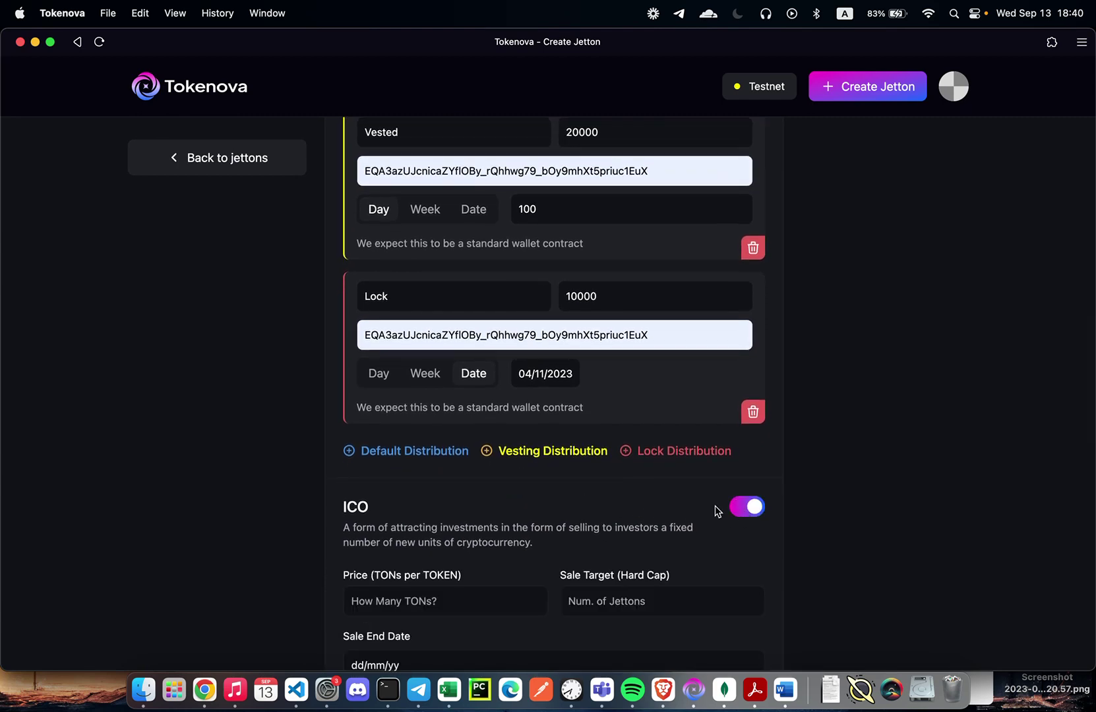
scroll(627, 494, "down", 2)
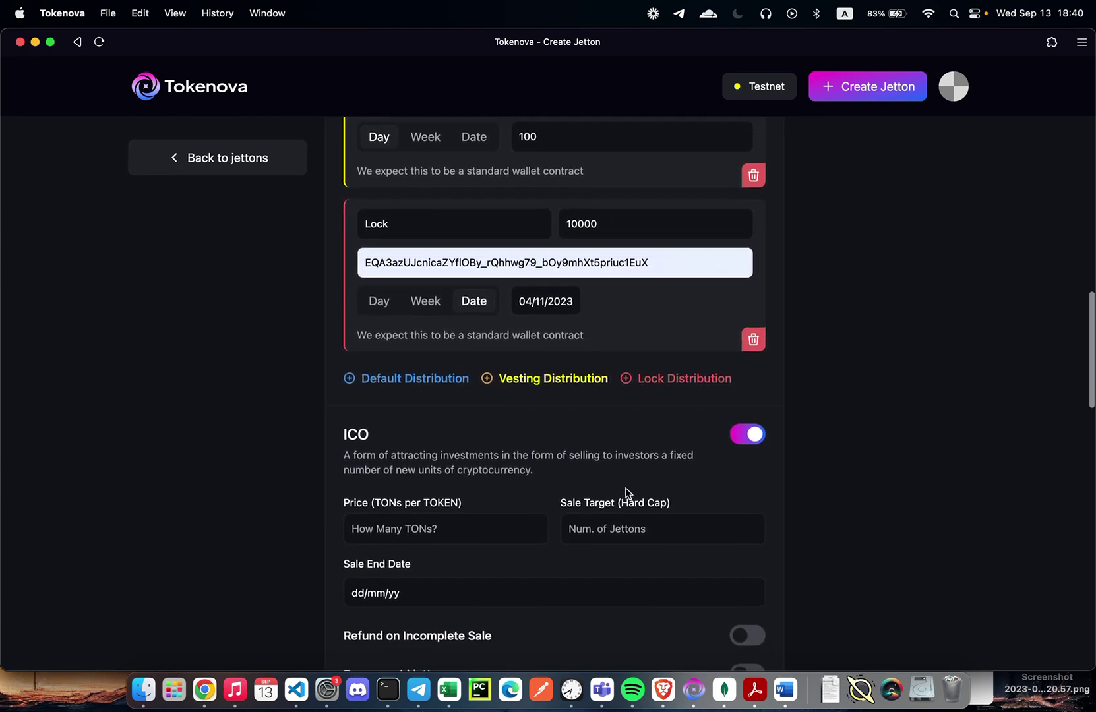
scroll(628, 493, "down", 1)
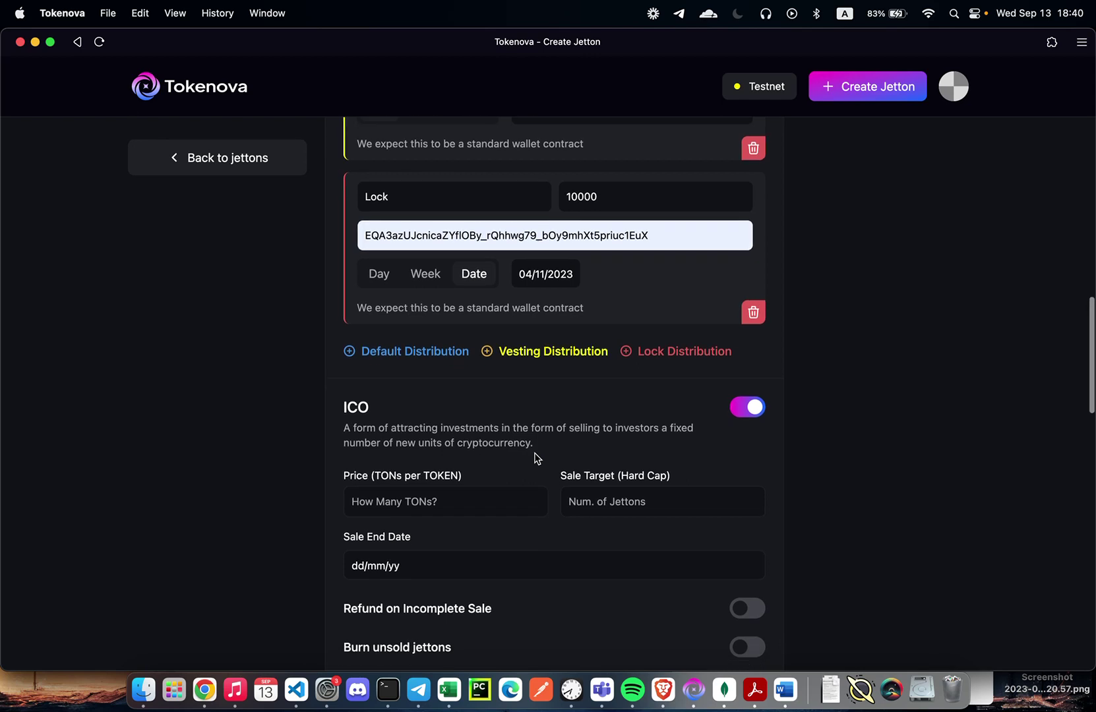
scroll(535, 459, "down", 3)
scroll(536, 458, "down", 3)
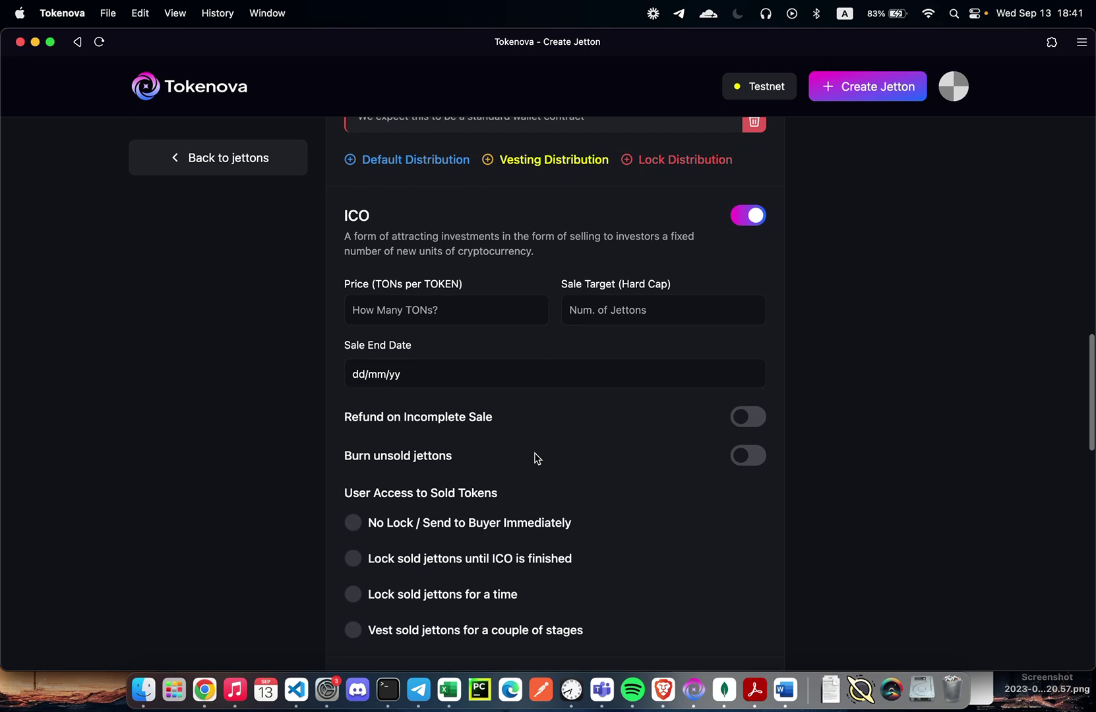
scroll(535, 458, "up", 1)
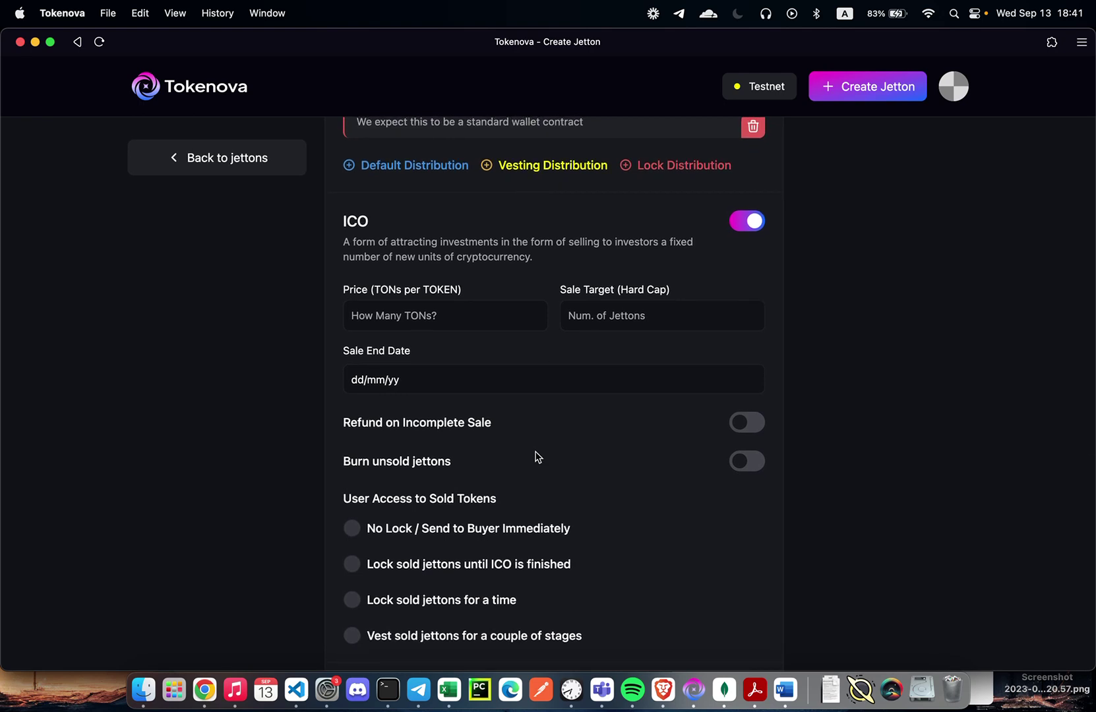
left_click(491, 323)
type("2")
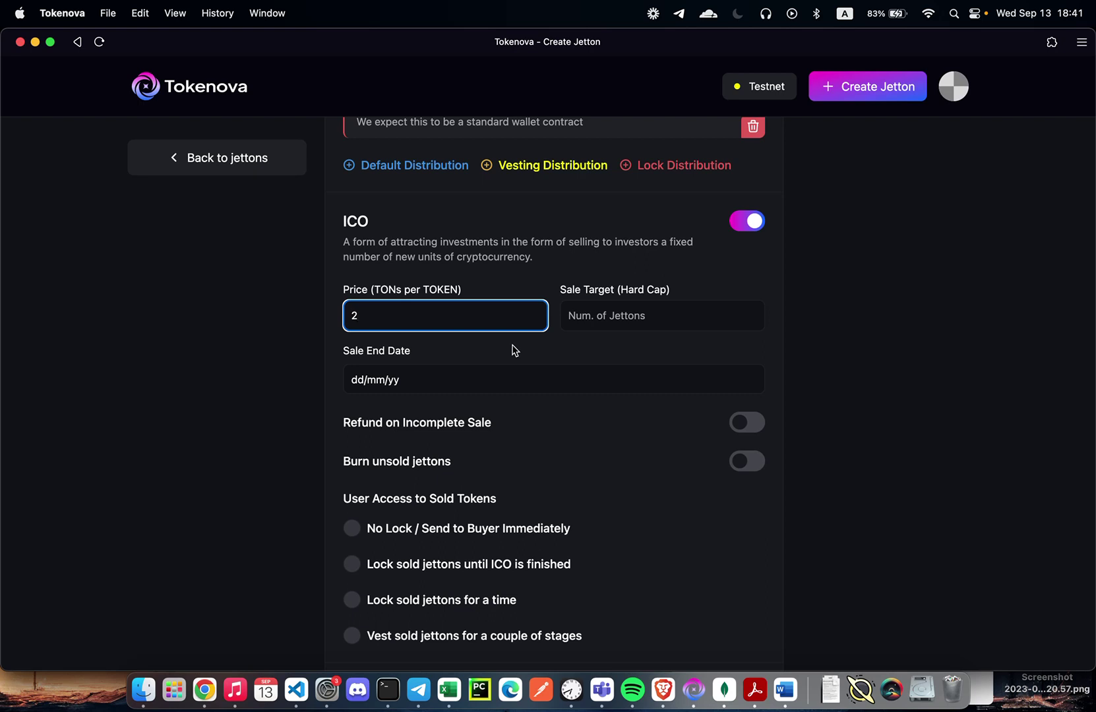
left_click(648, 316)
type("10000")
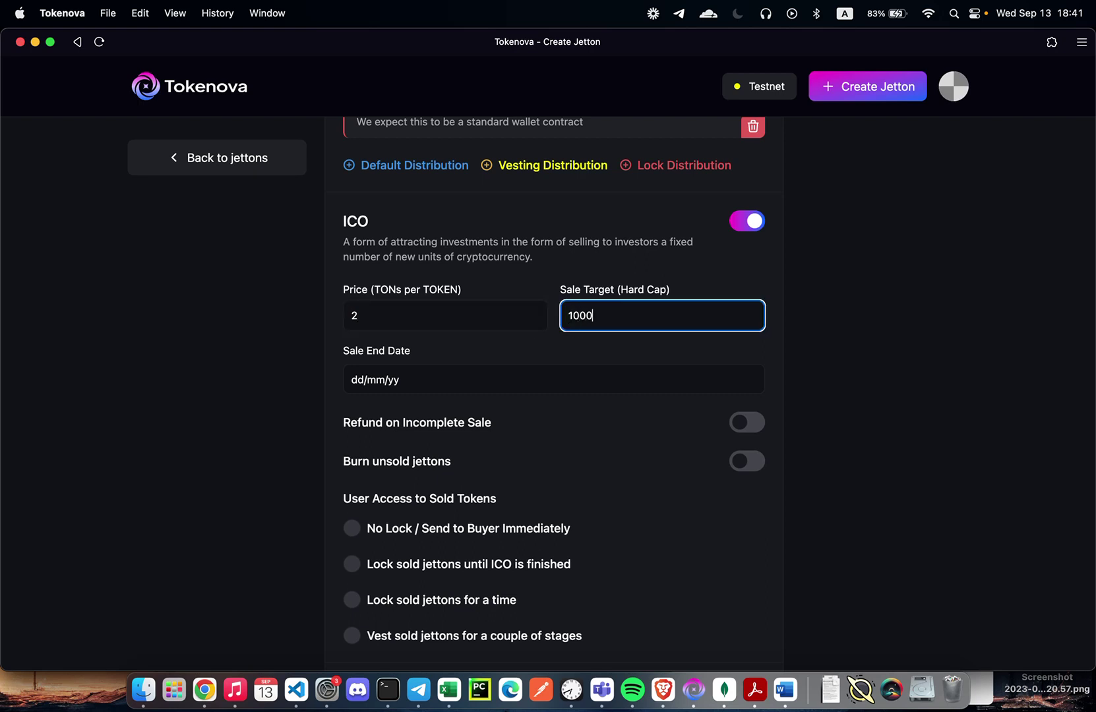
left_click(541, 373)
left_click(502, 559)
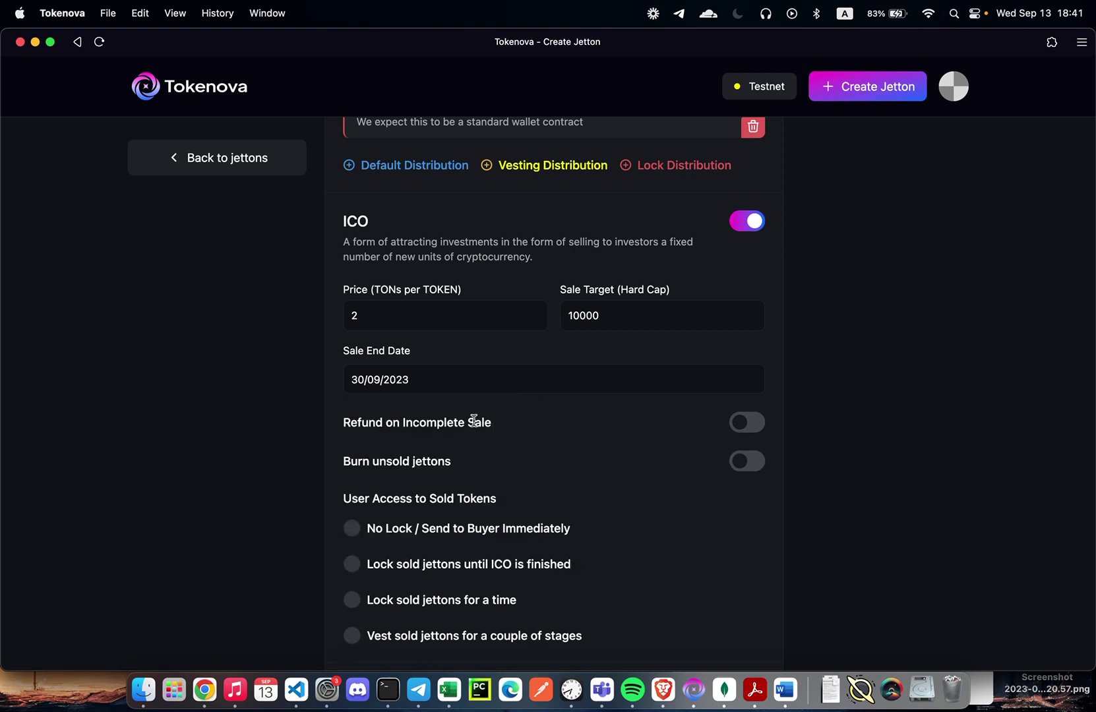
Enable Refund on Incomplete Sale and set the minimum sale (soft cap) to 6000 jettons.
left_click(750, 427)
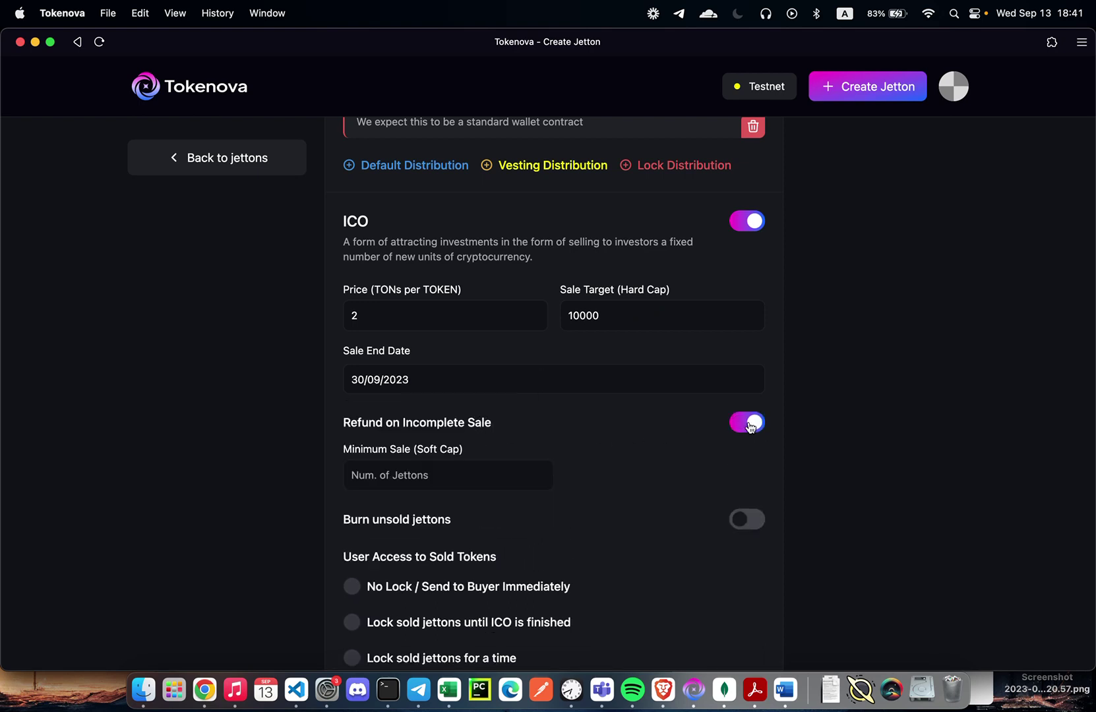
left_click(456, 484)
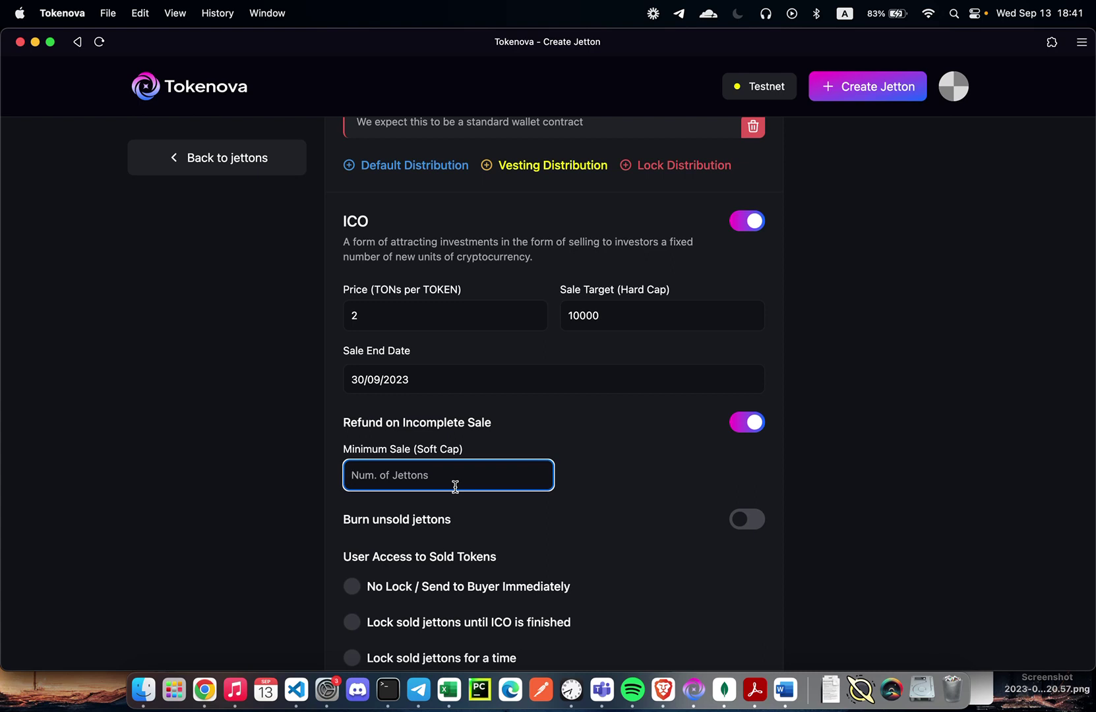
type("6000")
Enable burning of unsold jettons and set user access to lock sold jettons until the ICO is finished.
scroll(606, 489, "down", 3)
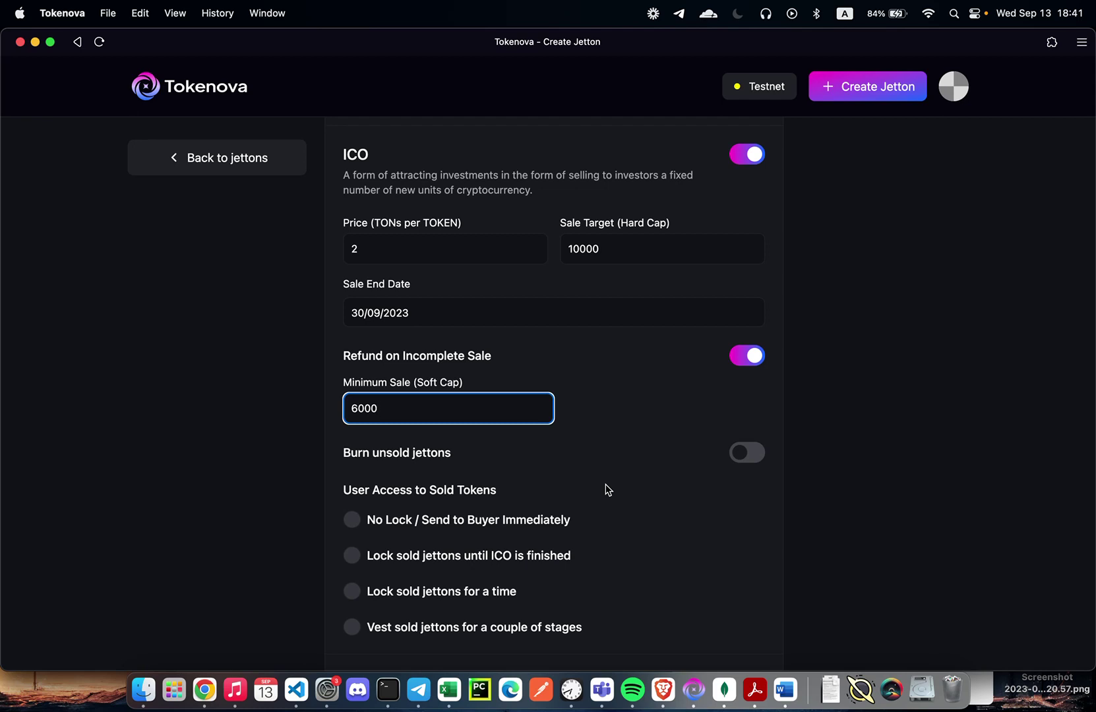
left_click(740, 453)
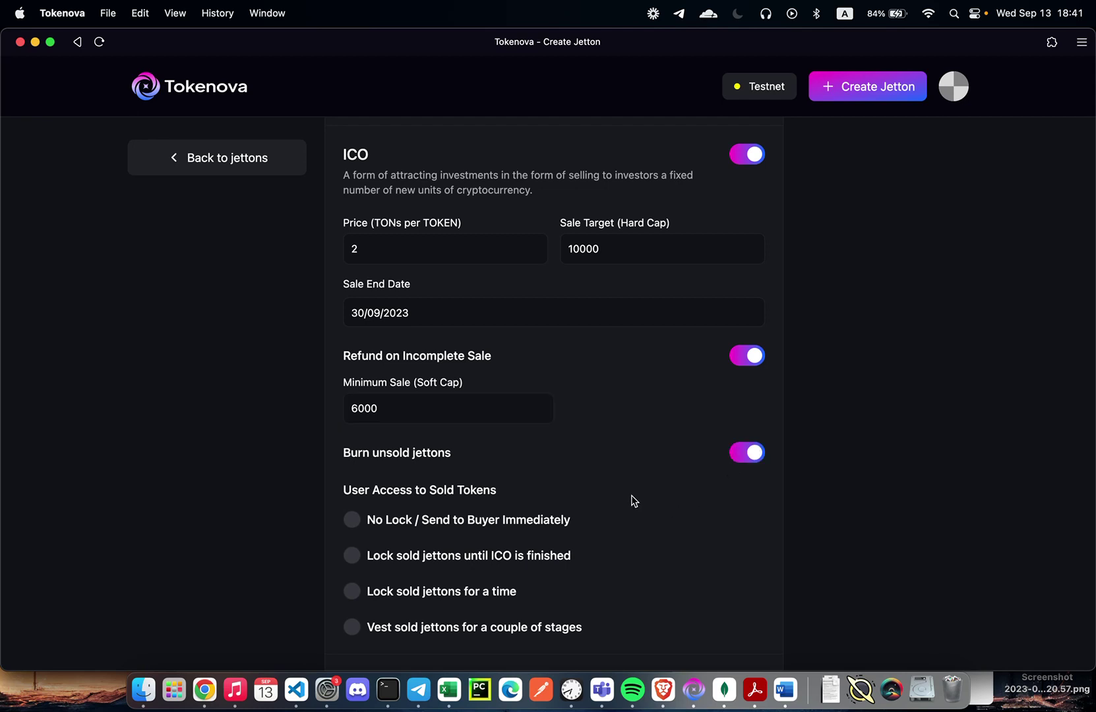
scroll(632, 501, "down", 1)
scroll(632, 501, "down", 1)
left_click(352, 527)
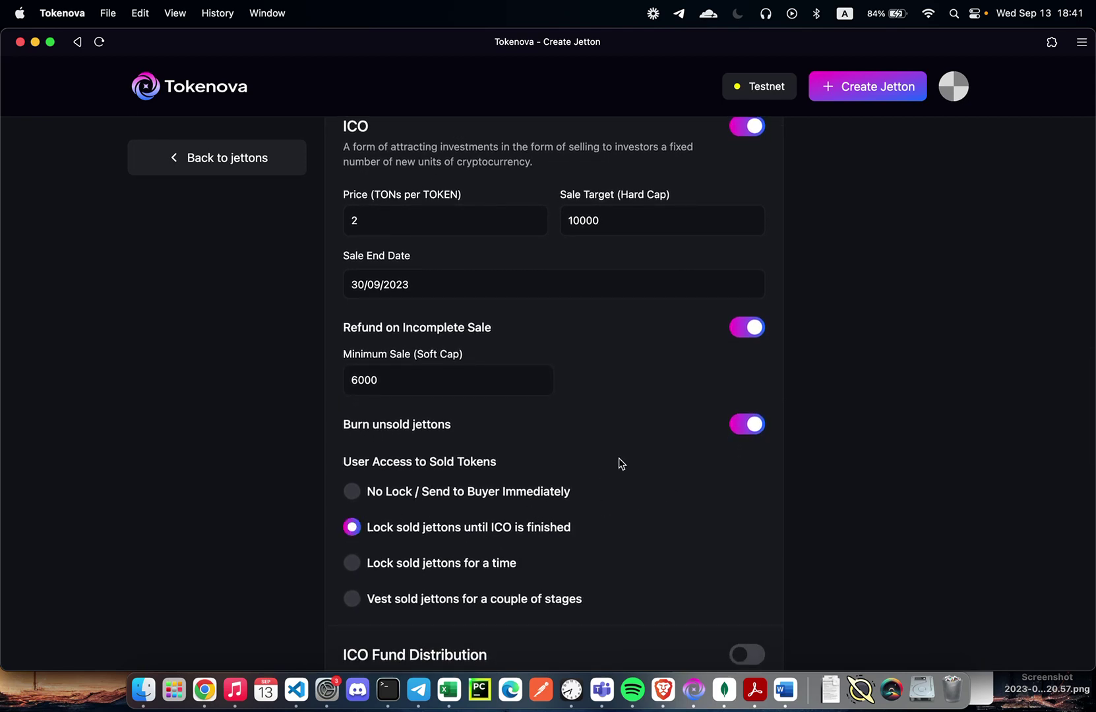
Enable ICO Fund Distribution and add a default distribution entry to it.
scroll(618, 459, "down", 3)
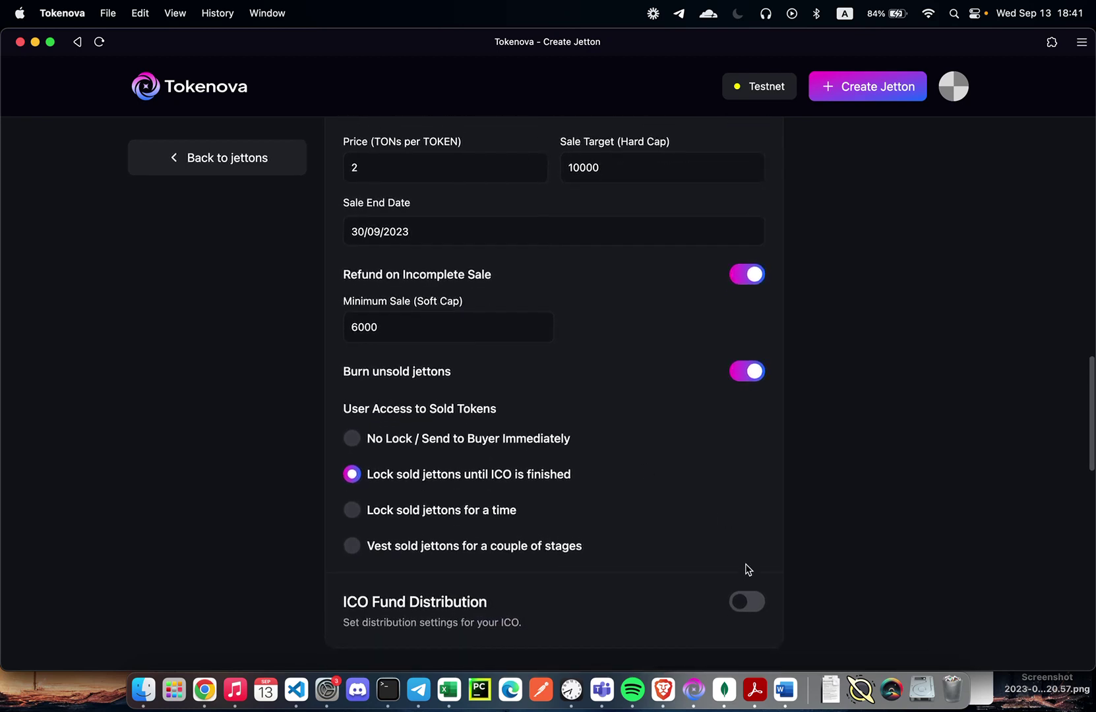
left_click(744, 601)
scroll(688, 488, "down", 1)
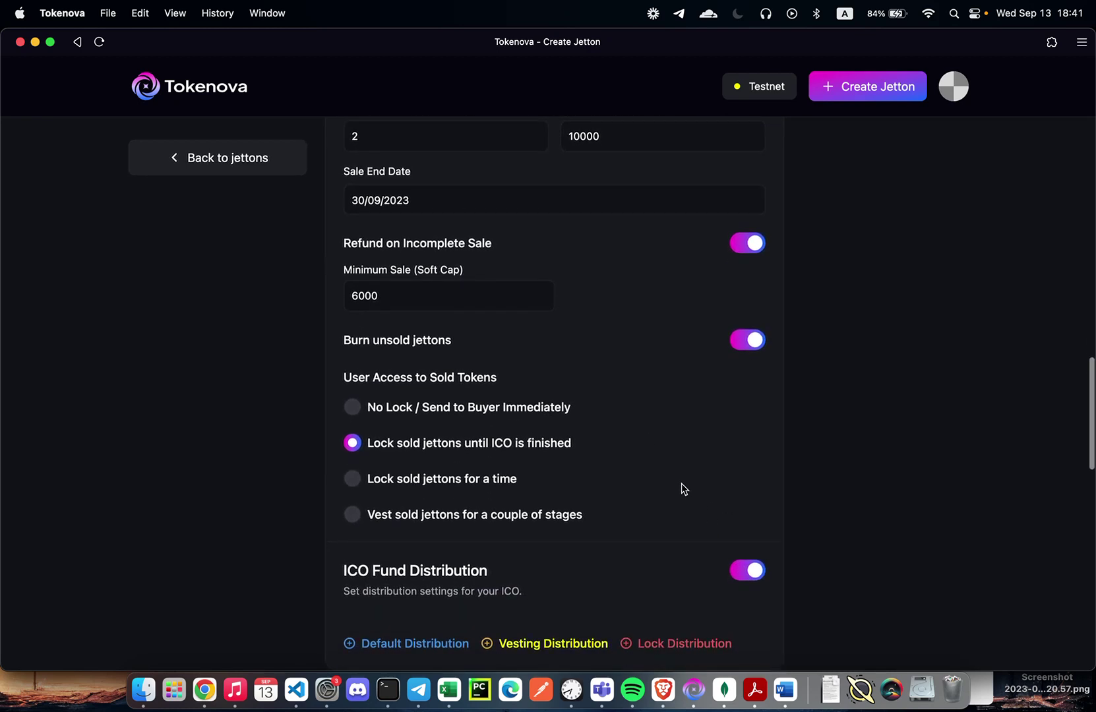
left_click(403, 640)
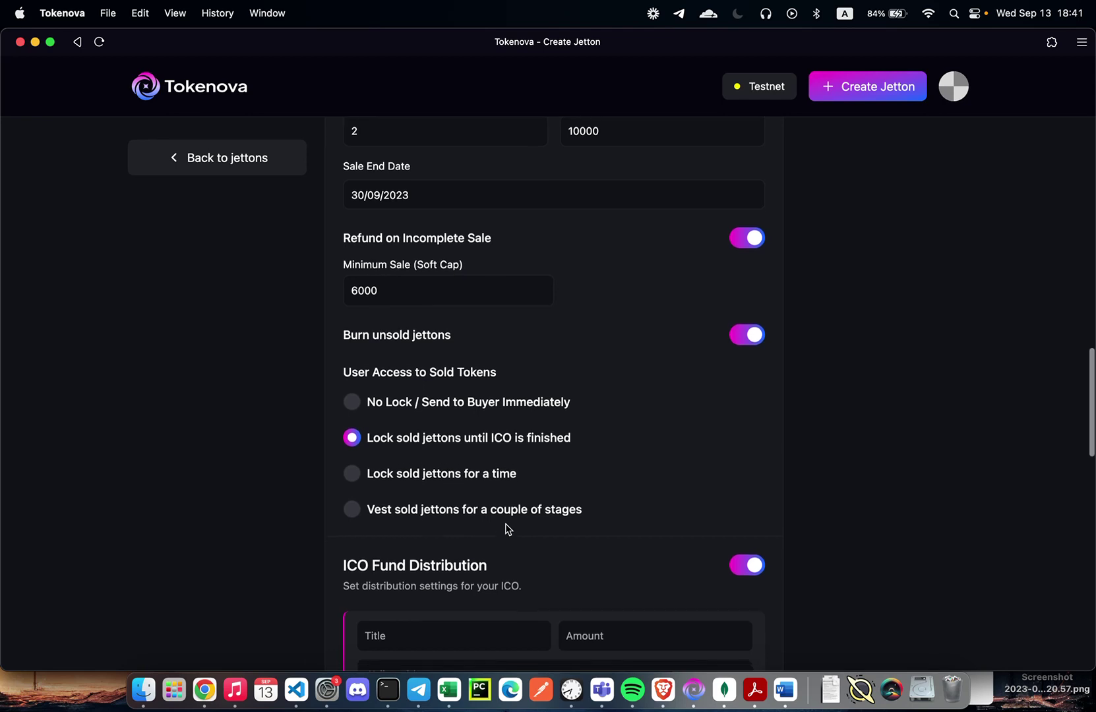
scroll(508, 530, "down", 3)
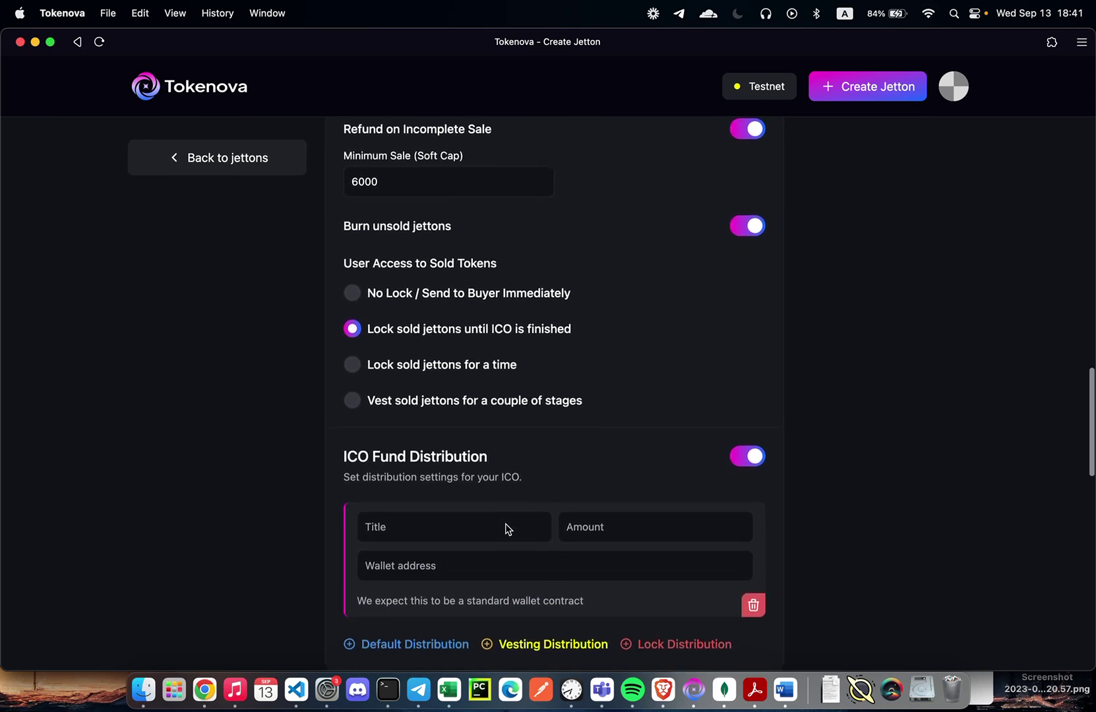
Fill in the ICO fund distribution entry with the recipient's name as title, an amount of 1000 and the previously used wallet address.
left_click(504, 524)
left_click(483, 558)
left_click(592, 521)
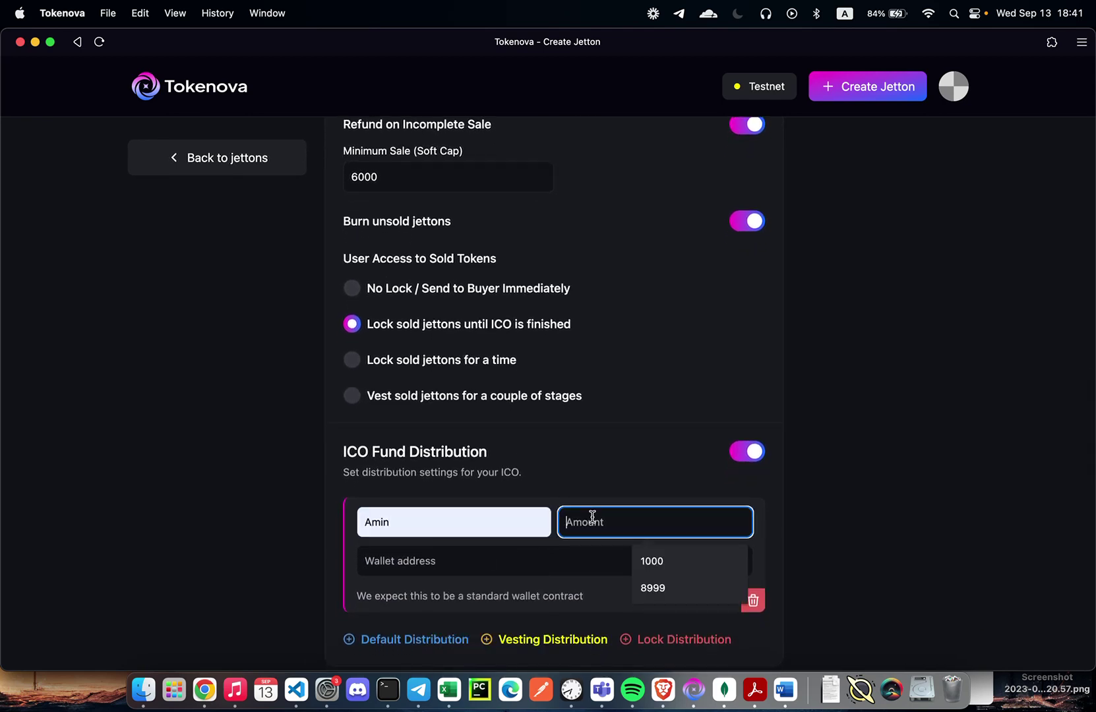
left_click(648, 560)
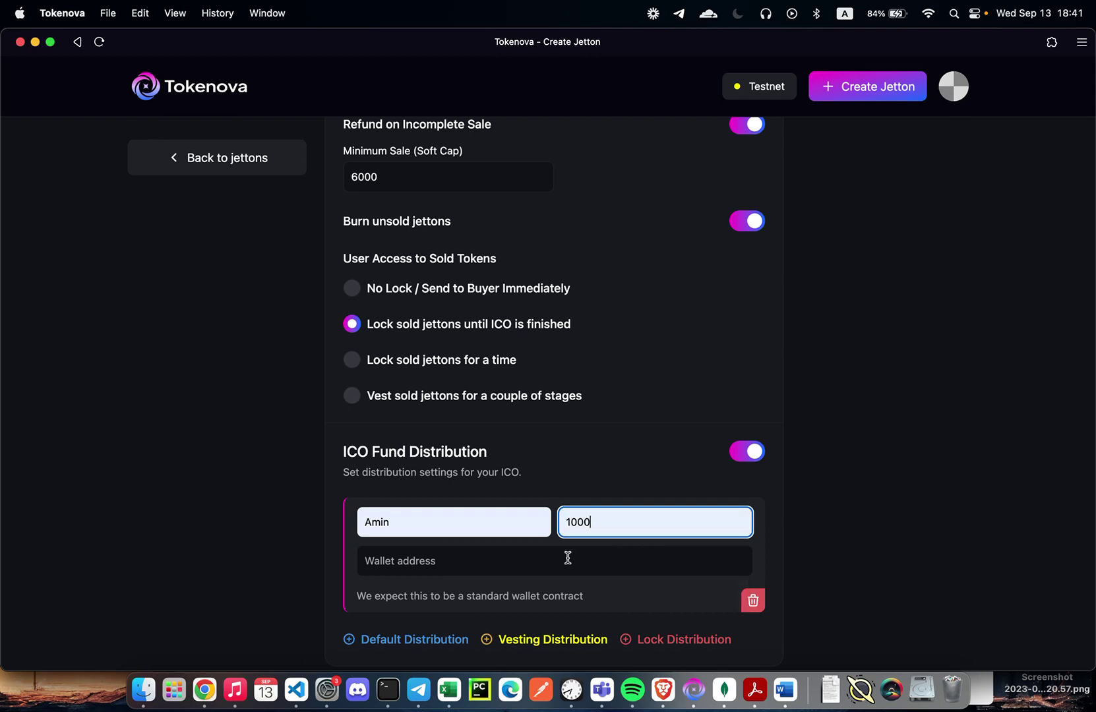
left_click(567, 560)
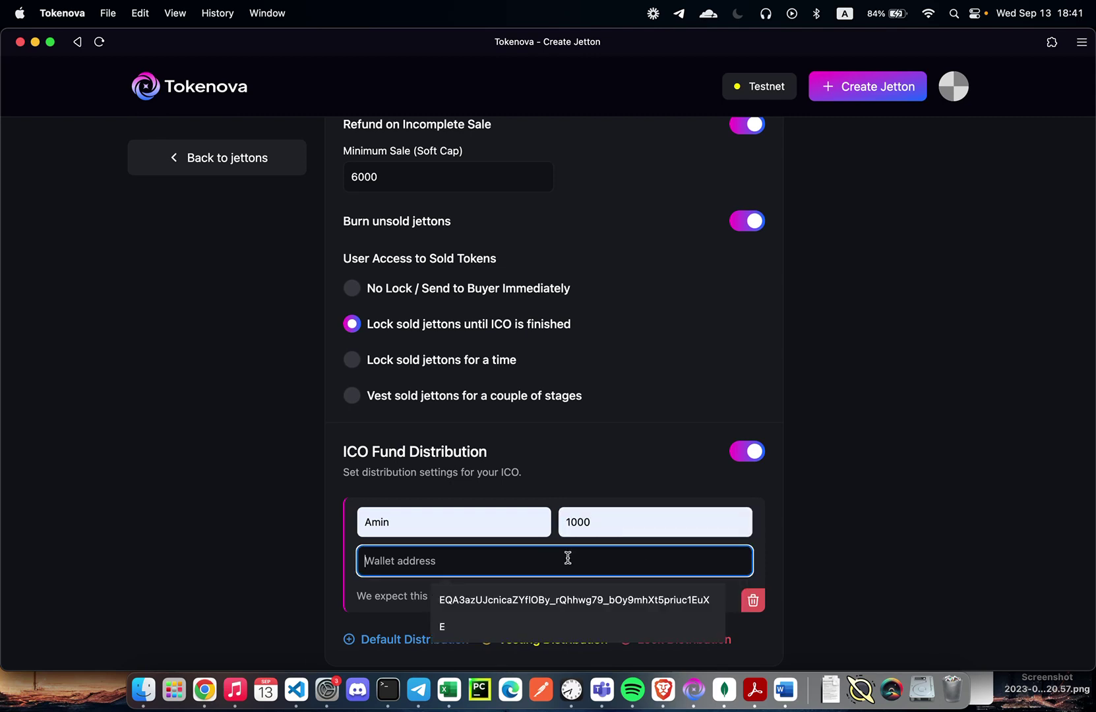
left_click(617, 600)
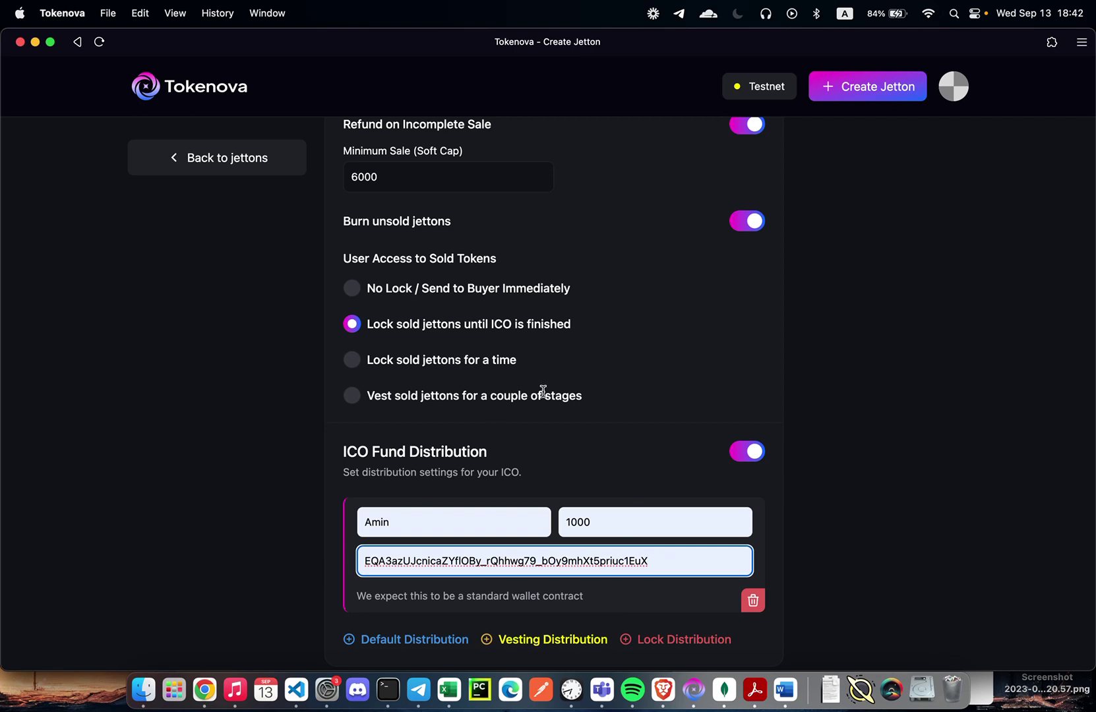
scroll(544, 389, "up", 5)
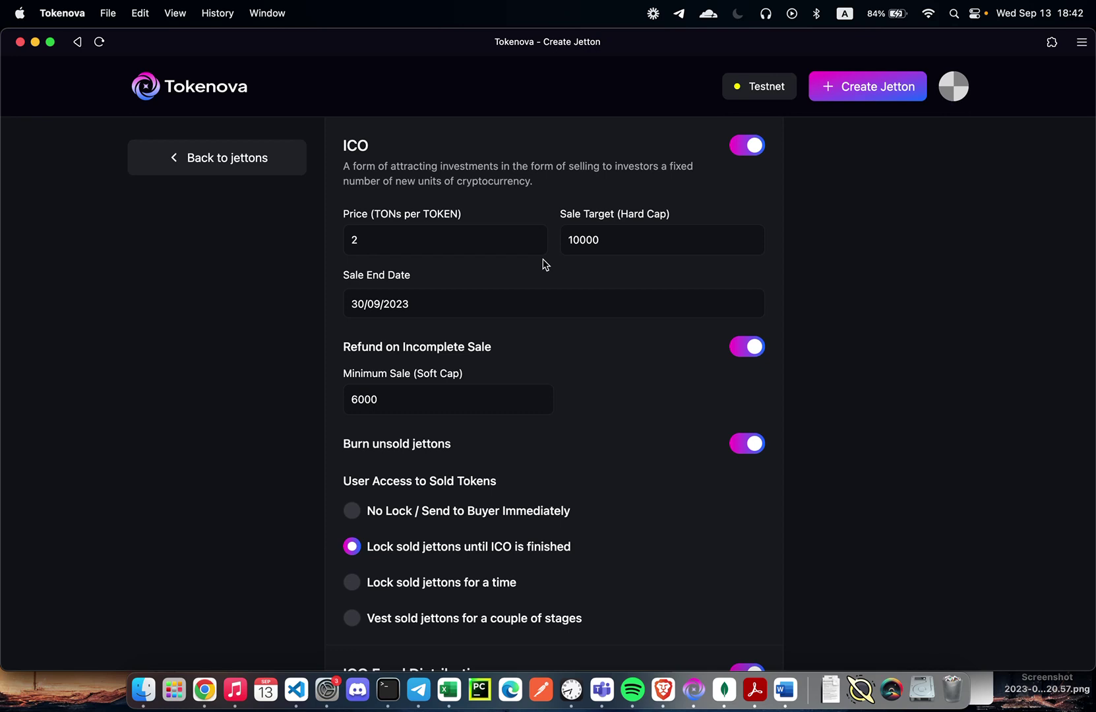
scroll(542, 262, "down", 6)
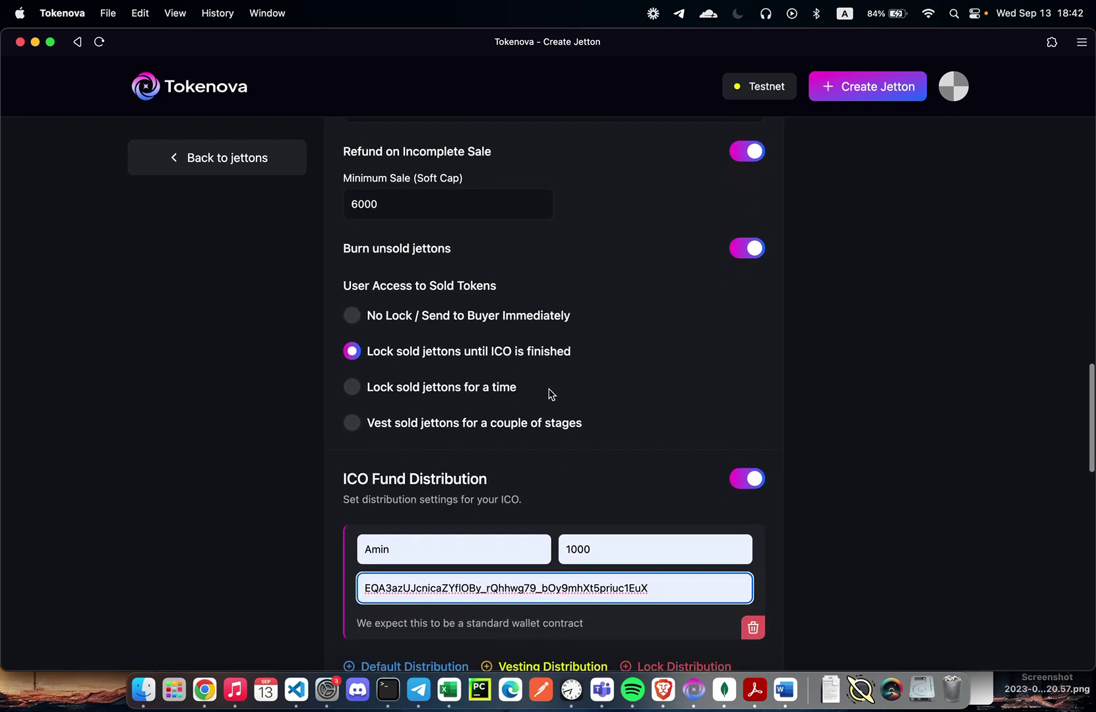
Save the jetton configuration with its tokenomics, ICO and ICO fund distribution settings.
scroll(549, 540, "down", 1)
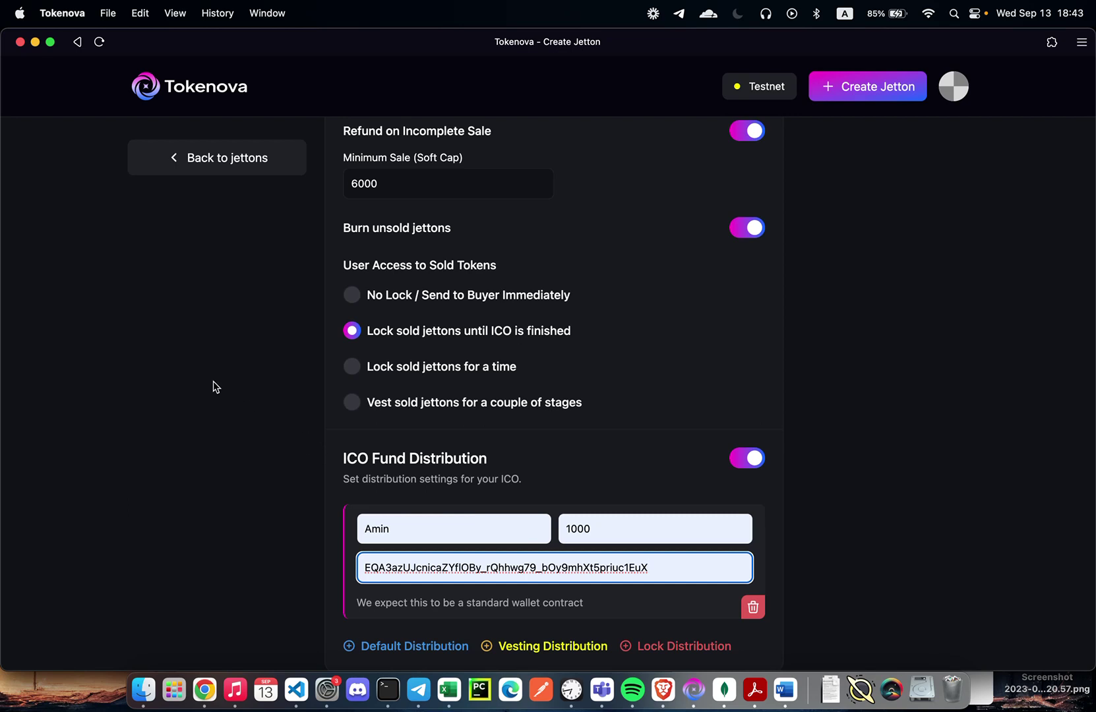
scroll(257, 352, "down", 3)
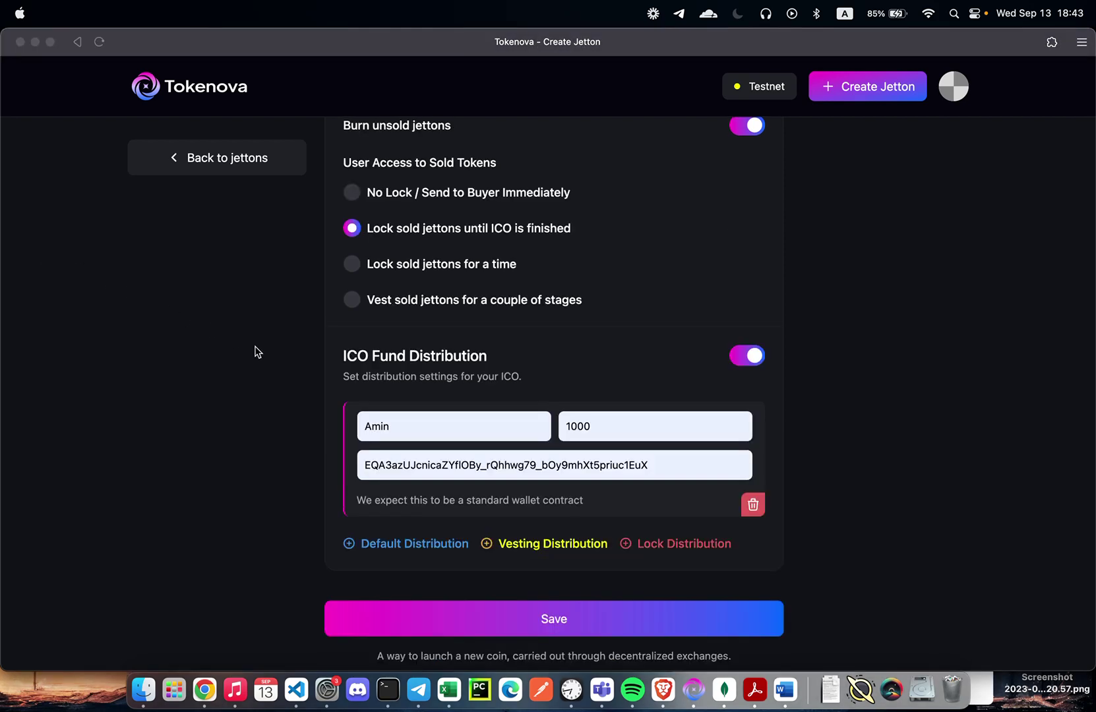
left_click(544, 616)
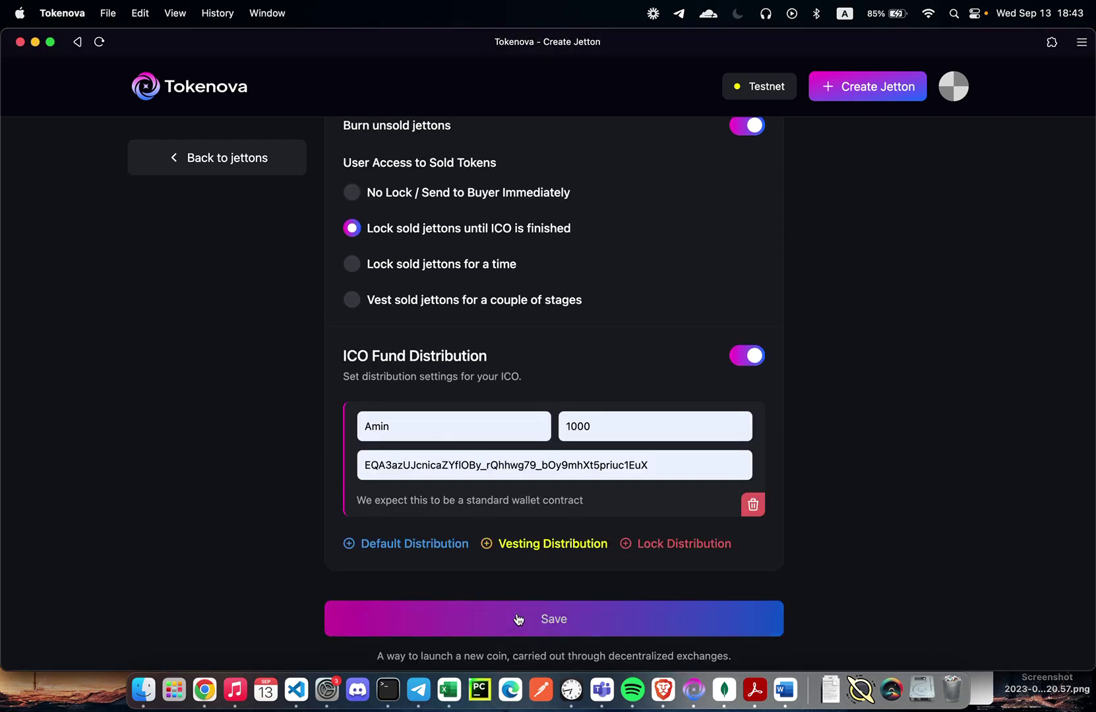
scroll(537, 590, "down", 1)
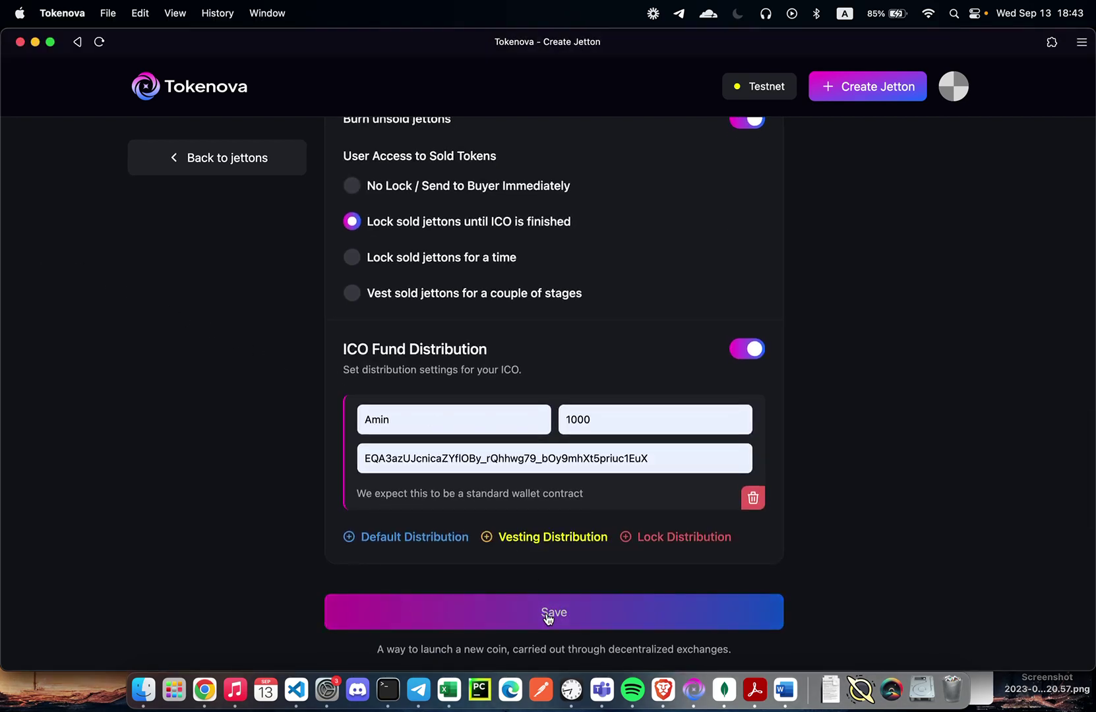
left_click(544, 616)
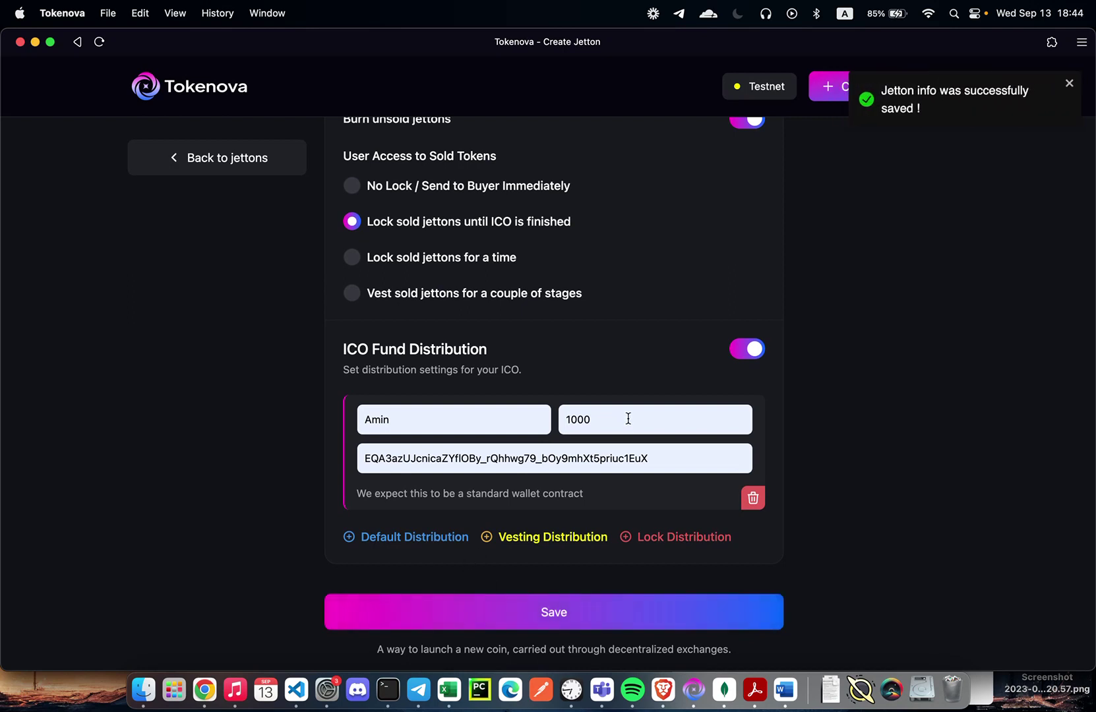
Deploy the Jetton Master root contract as the first launch stage and dismiss the transaction notice.
scroll(630, 416, "down", 8)
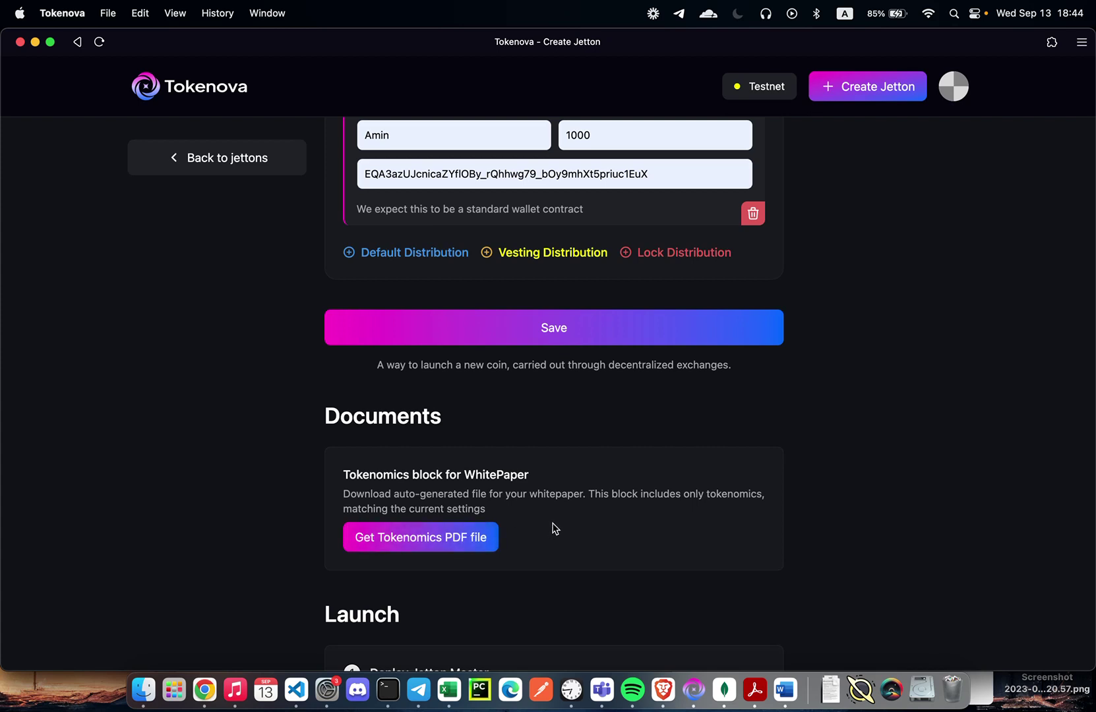
scroll(553, 528, "up", 8)
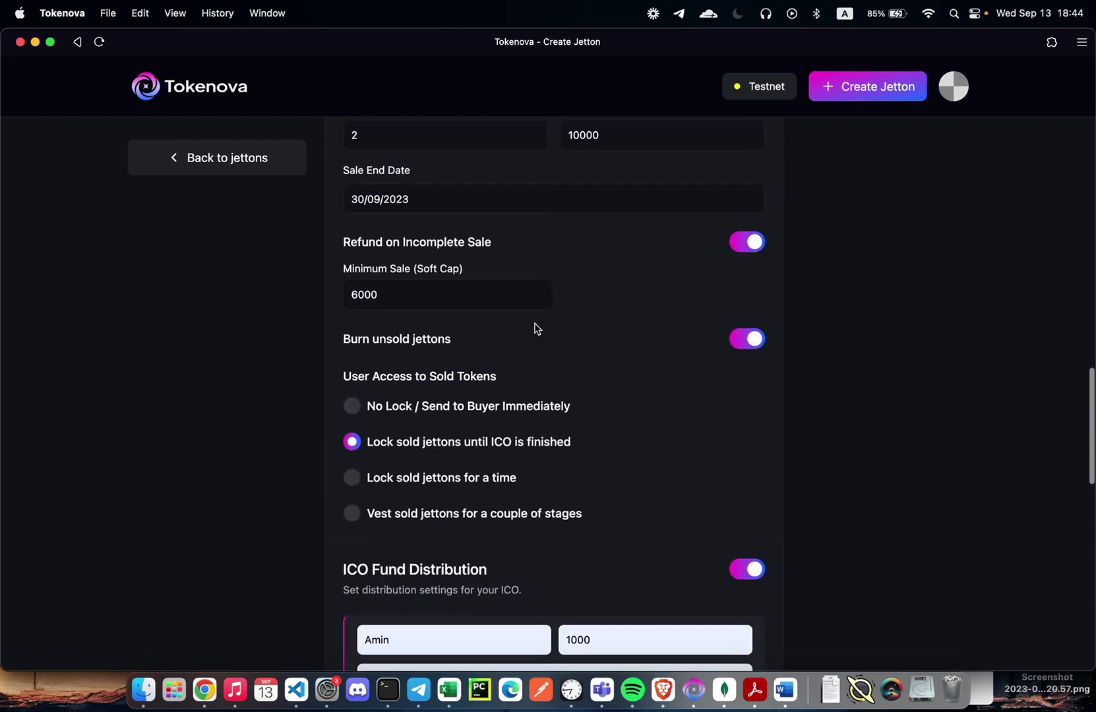
scroll(593, 439, "down", 3)
scroll(595, 443, "down", 6)
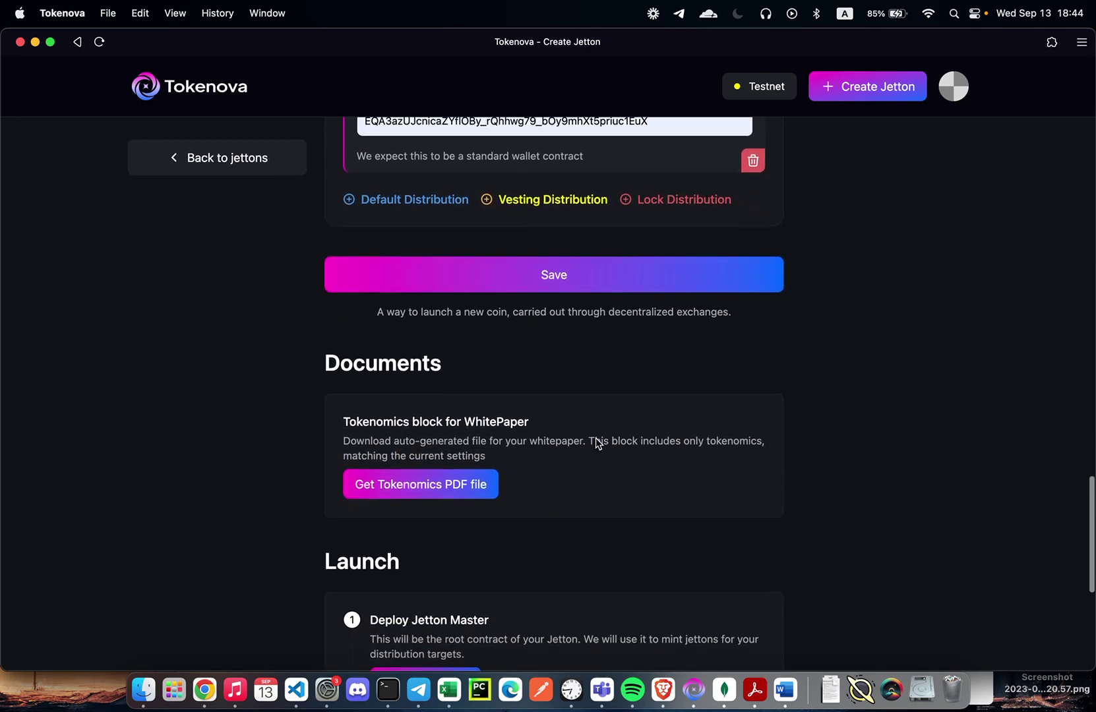
scroll(598, 443, "down", 5)
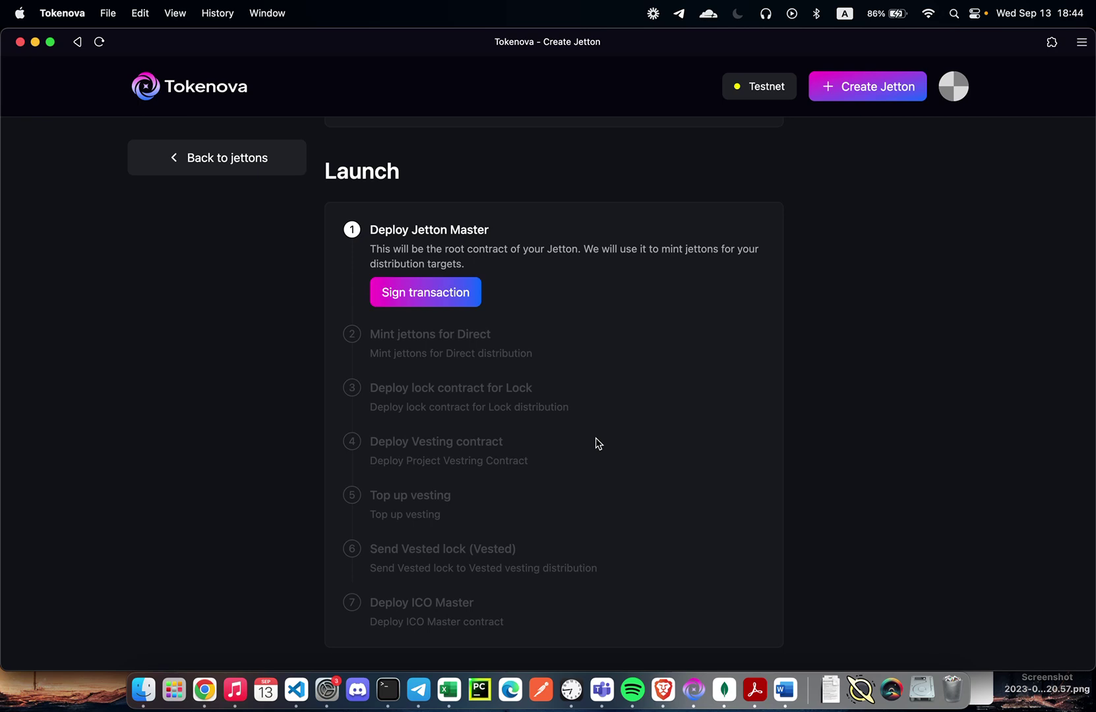
left_click(462, 303)
left_click(474, 303)
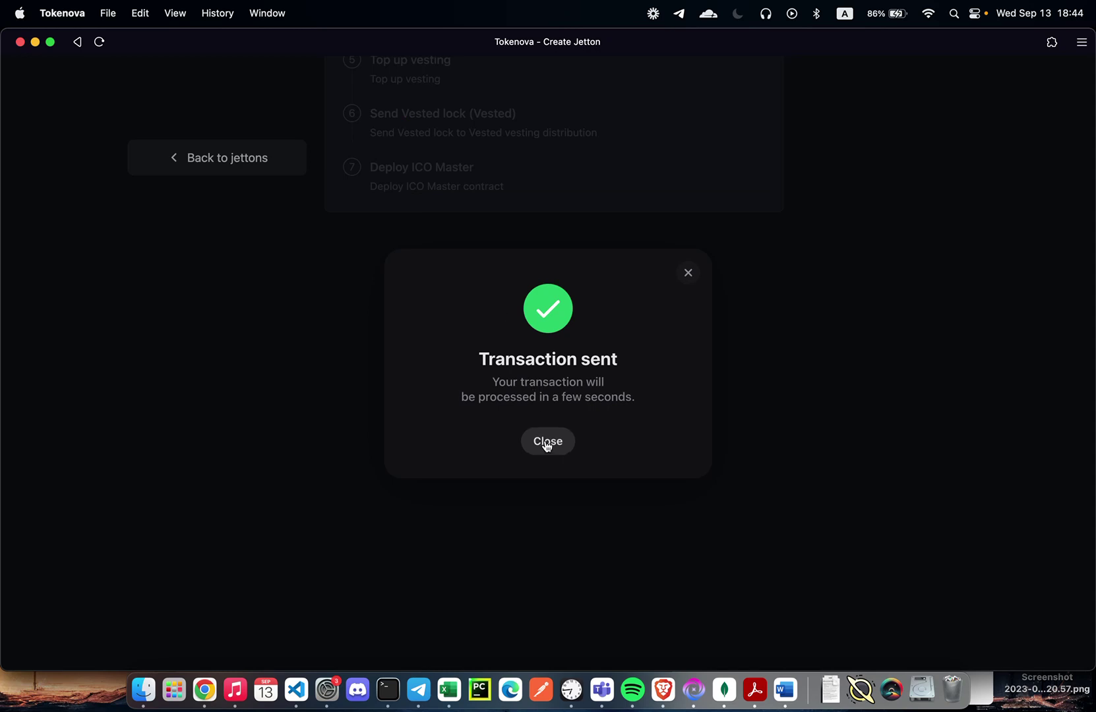
left_click(545, 442)
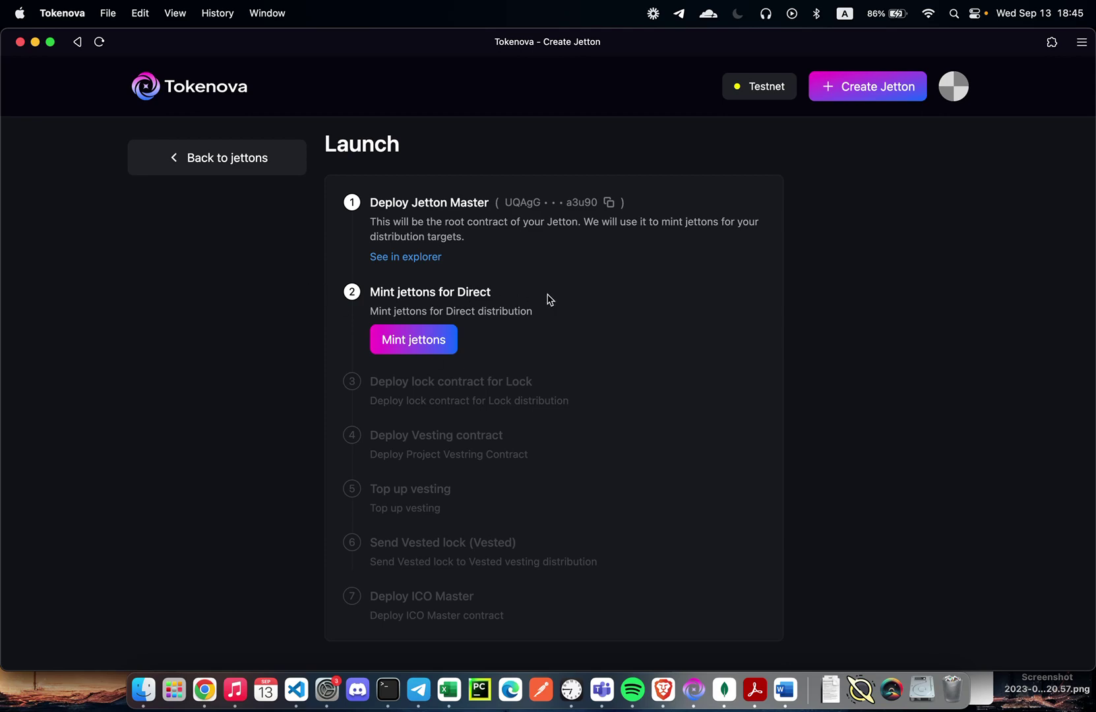
Mint the jettons for the Direct distribution and dismiss the transaction notice.
scroll(467, 308, "up", 20)
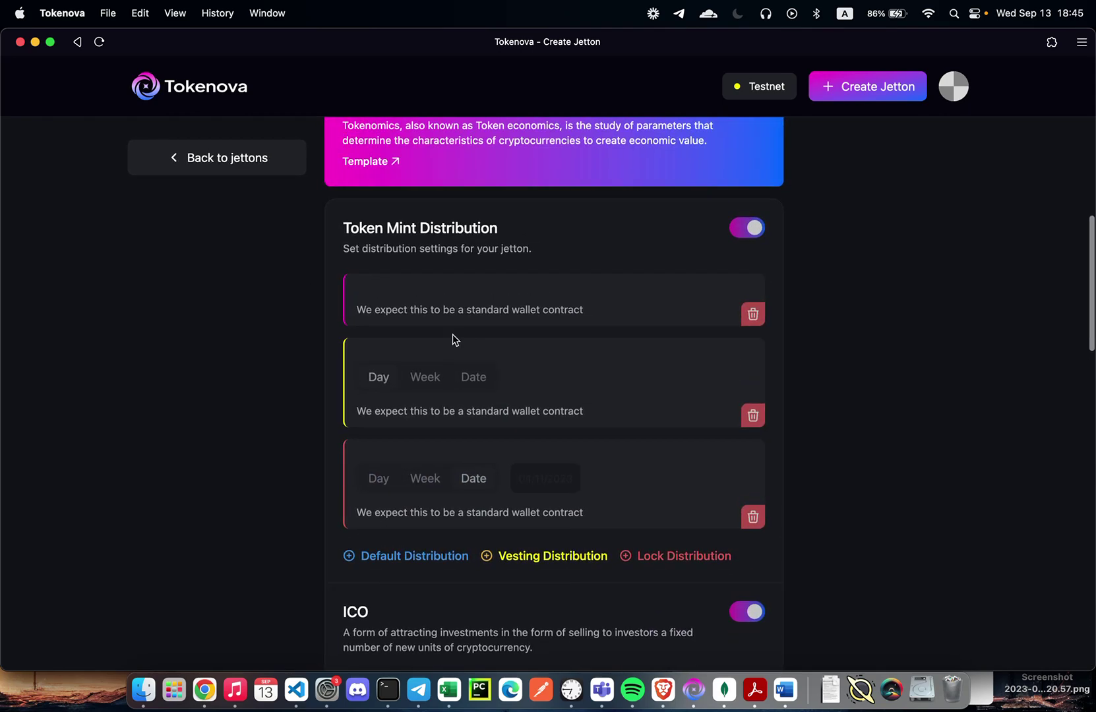
scroll(453, 325, "down", 20)
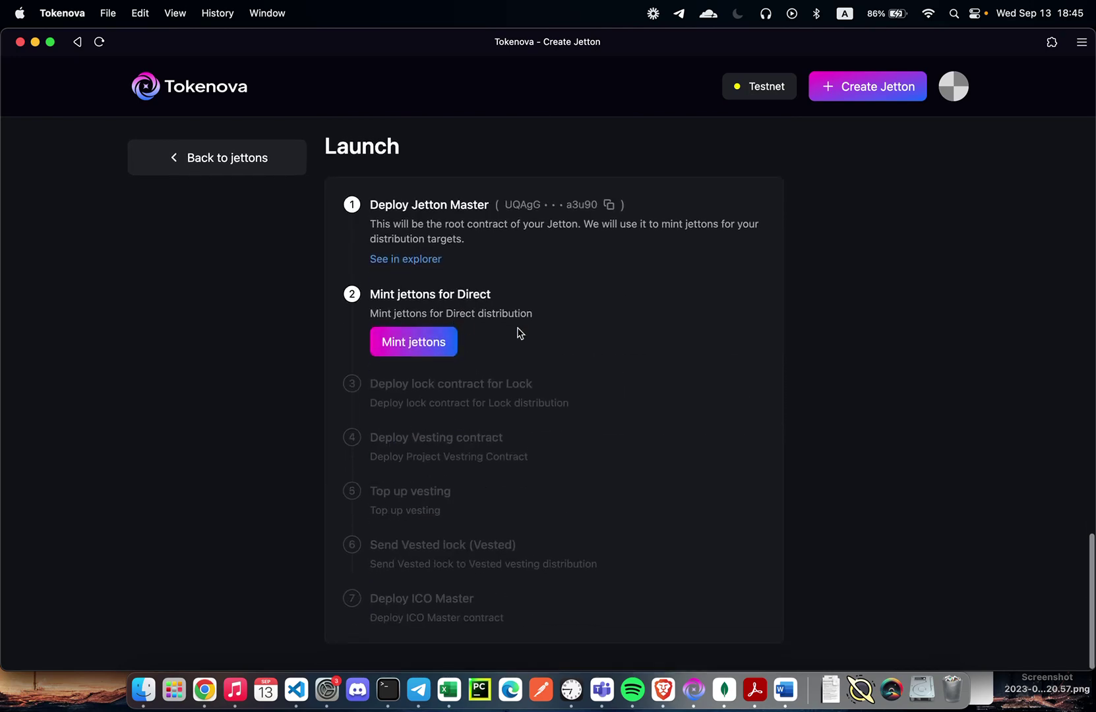
left_click(428, 348)
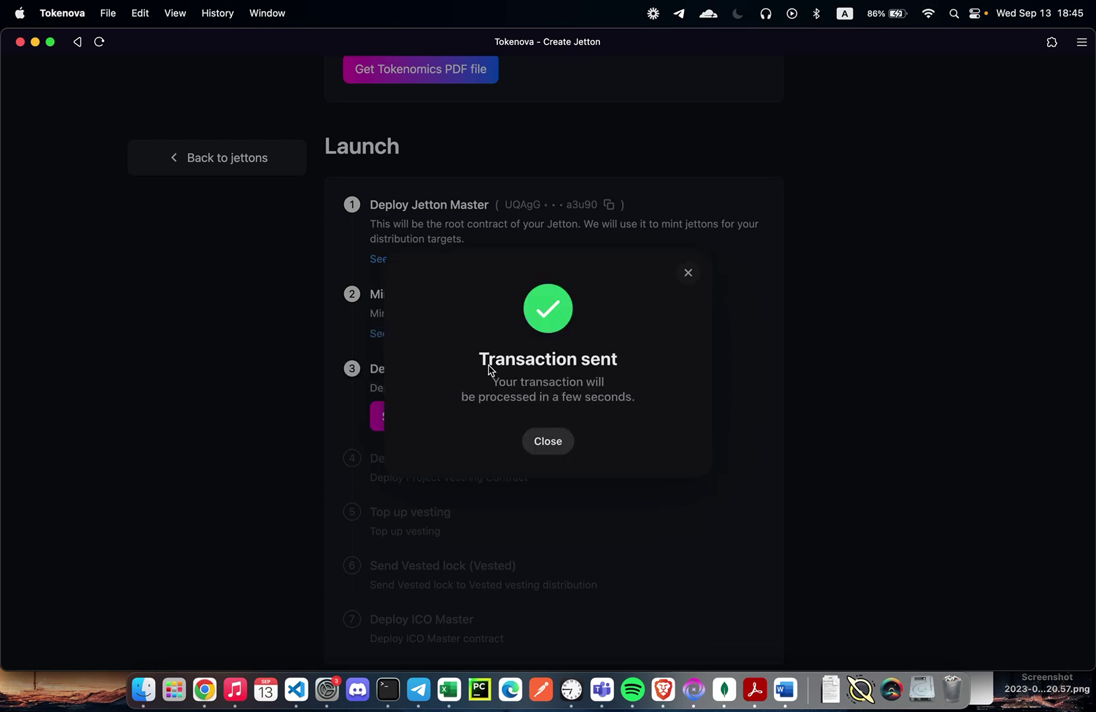
left_click(547, 442)
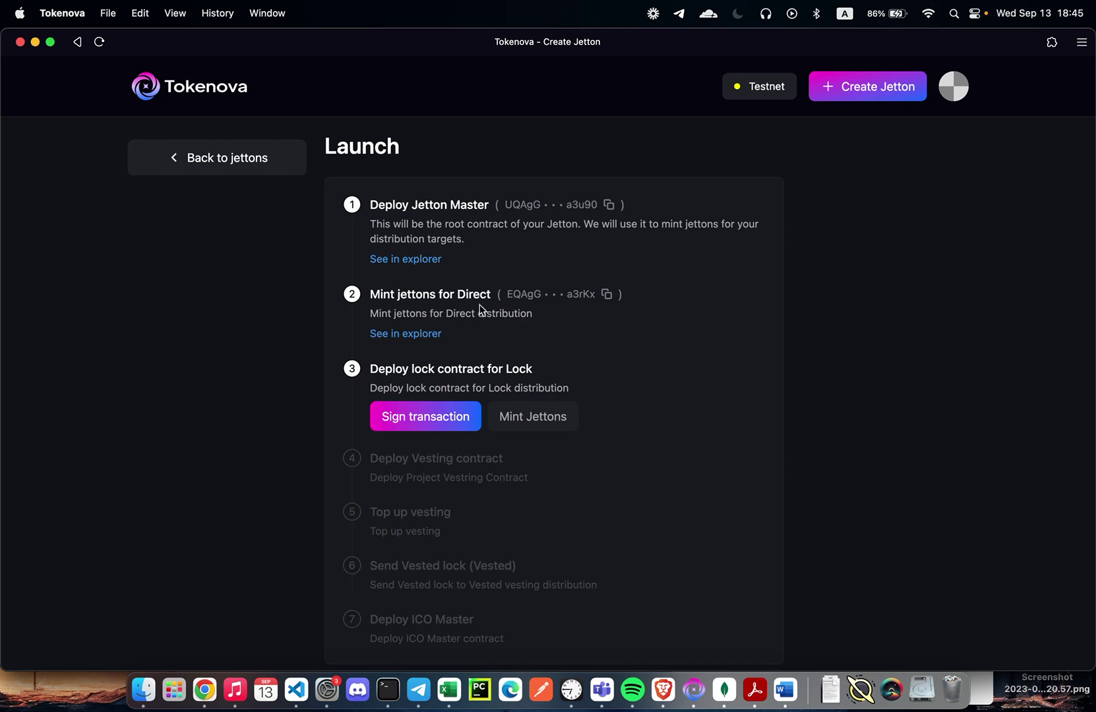
Deploy the lock contract for the Lock distribution, restarting the signing request once, and mint its jettons.
left_click(438, 419)
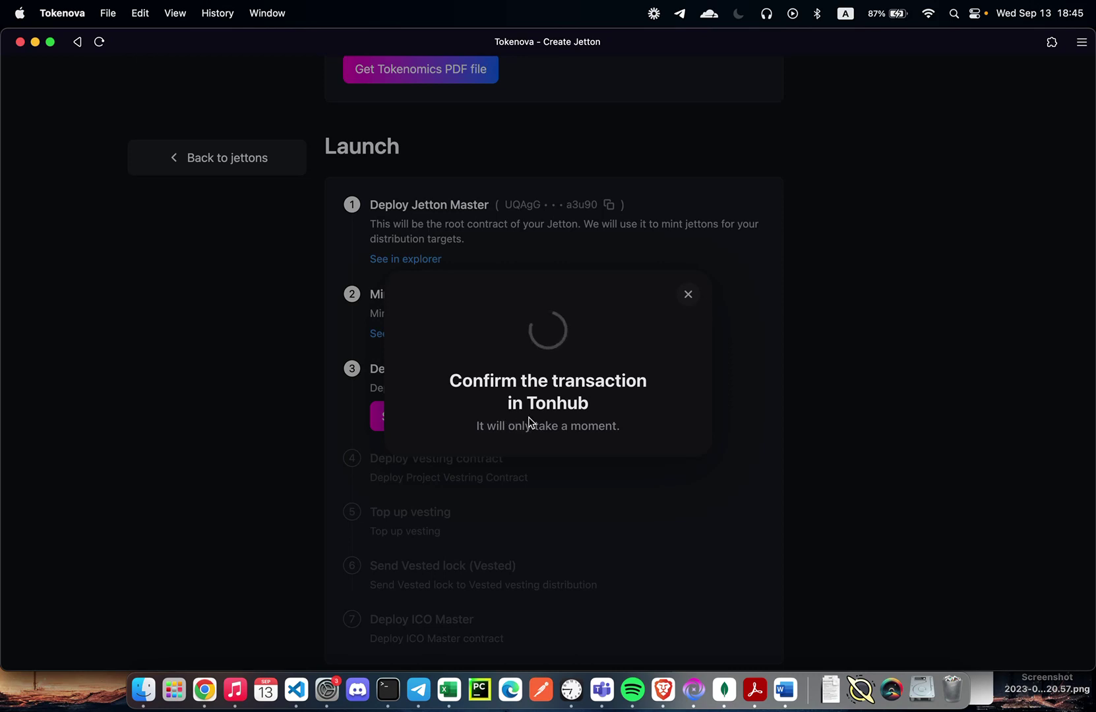
left_click(688, 273)
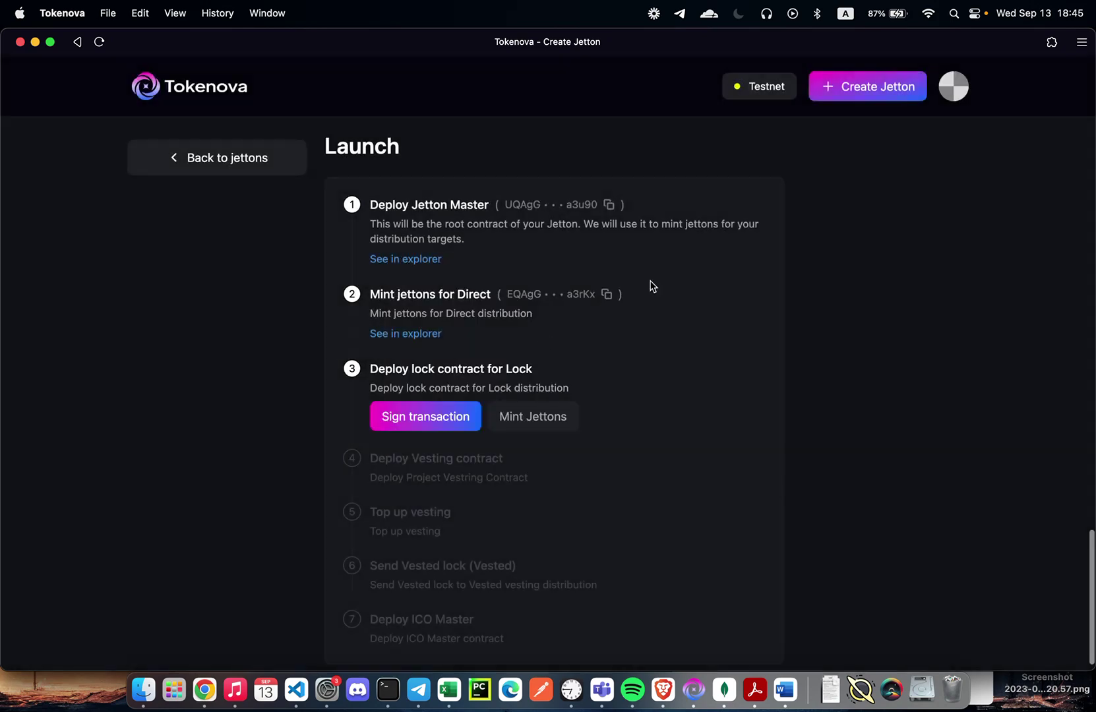
left_click(424, 417)
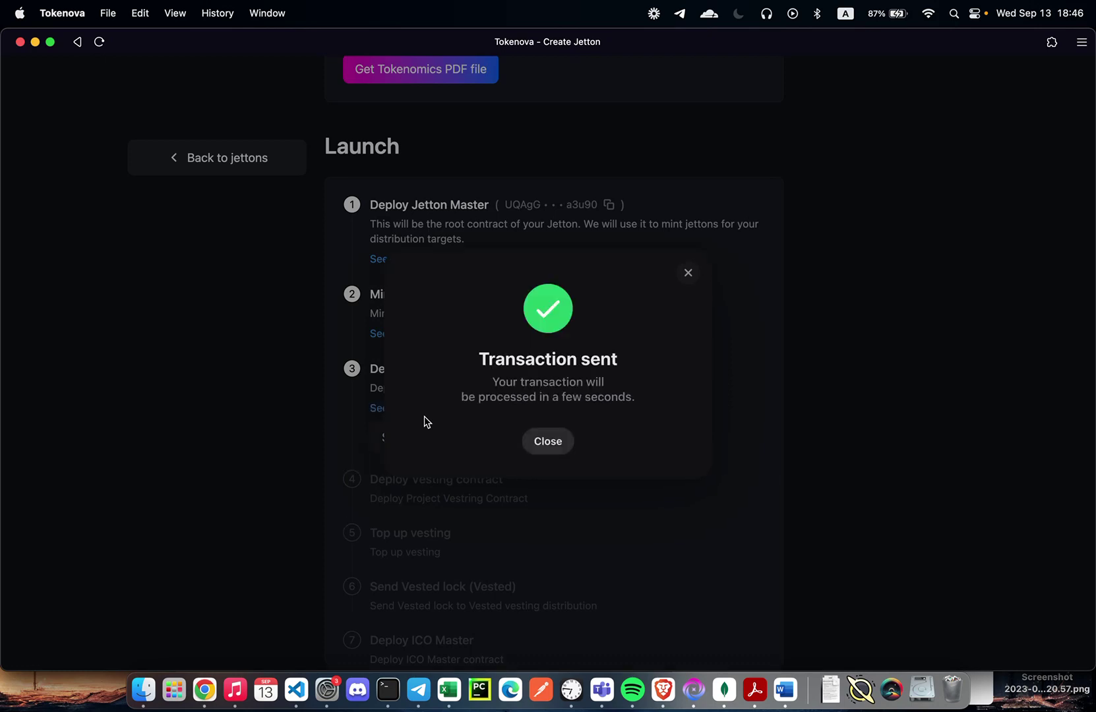
left_click(528, 443)
scroll(550, 462, "down", 1)
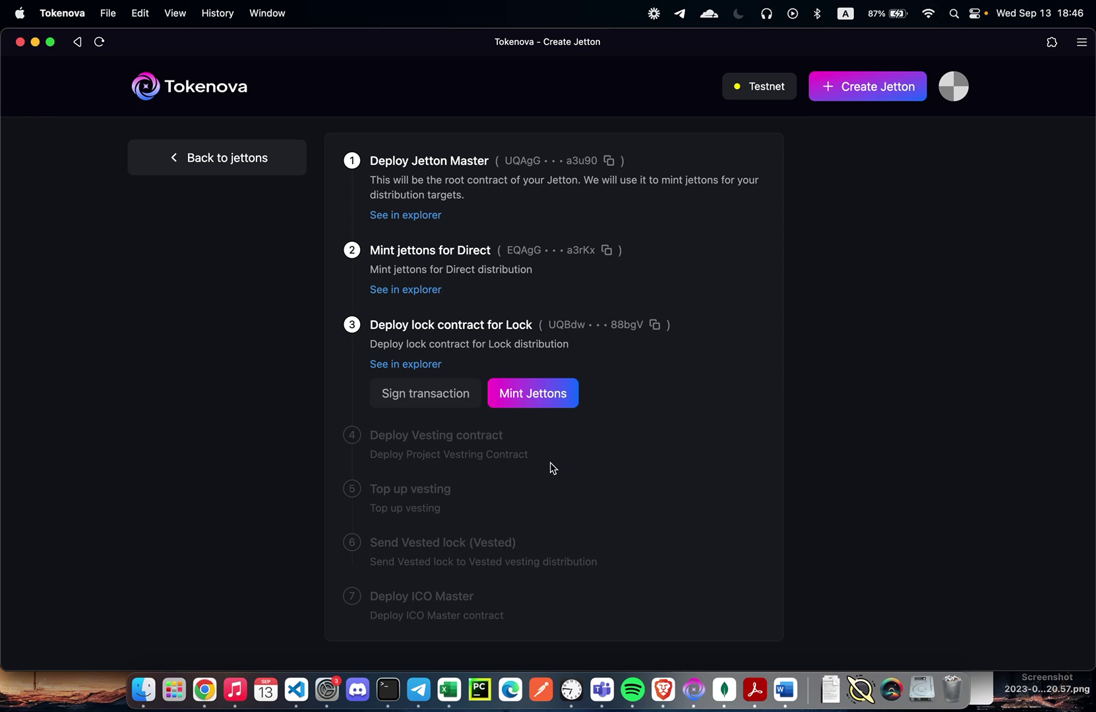
left_click(553, 395)
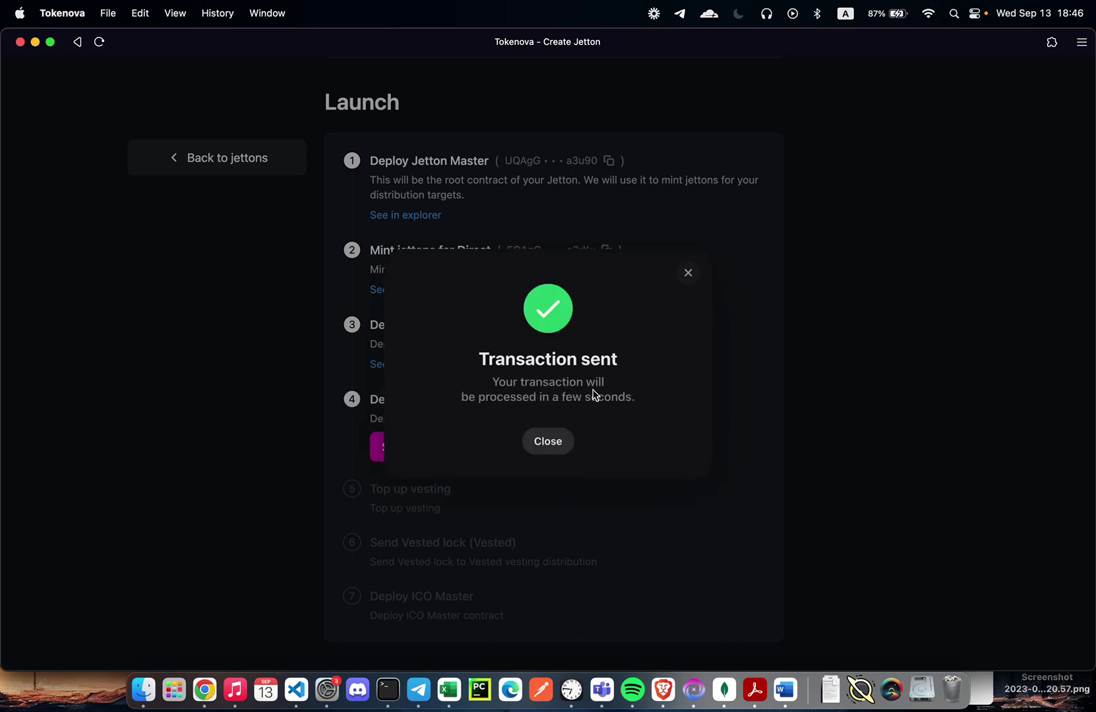
left_click(548, 442)
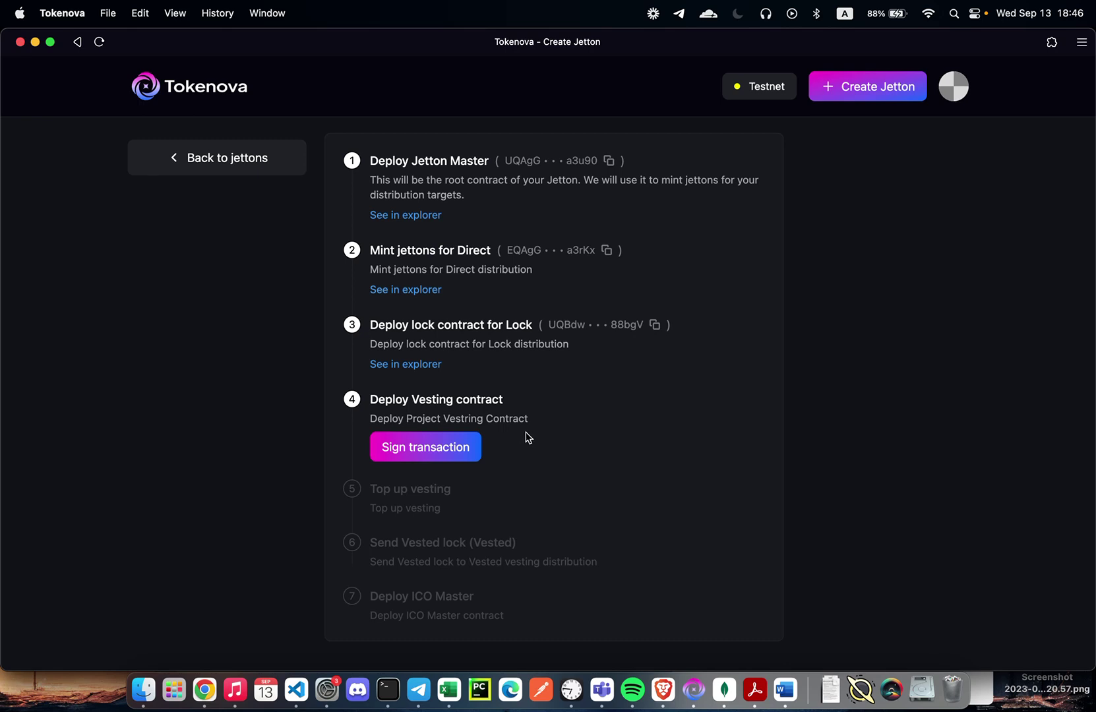
Deploy the project vesting contract and top up vesting by signing both transactions.
left_click(469, 448)
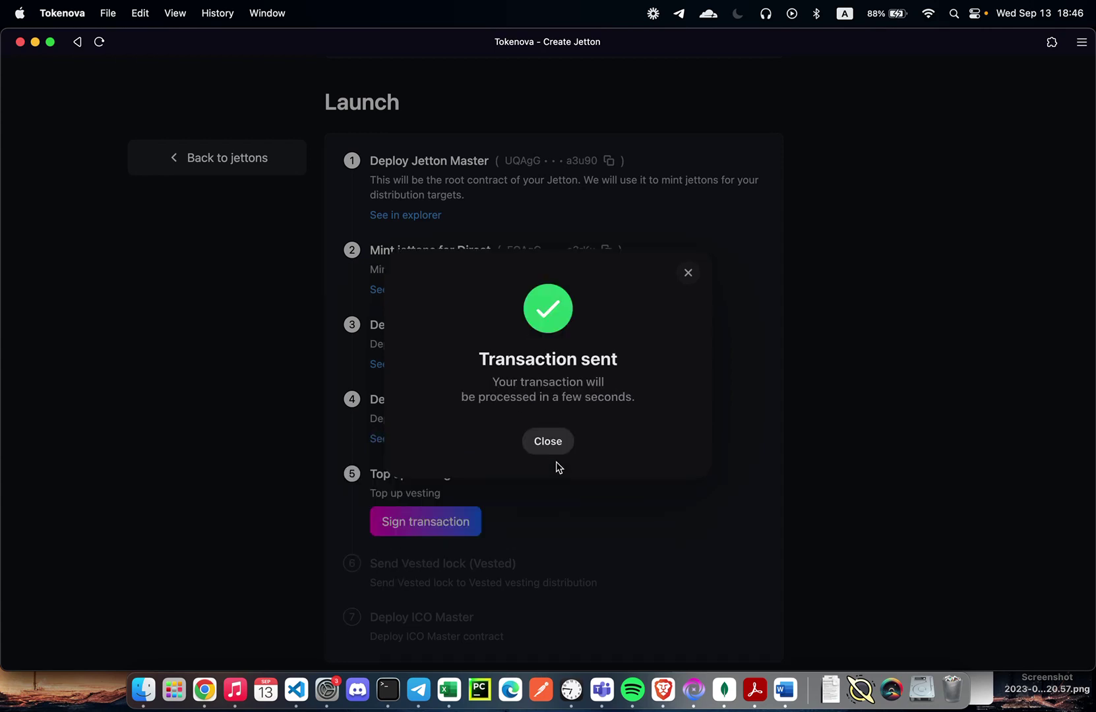
left_click(558, 453)
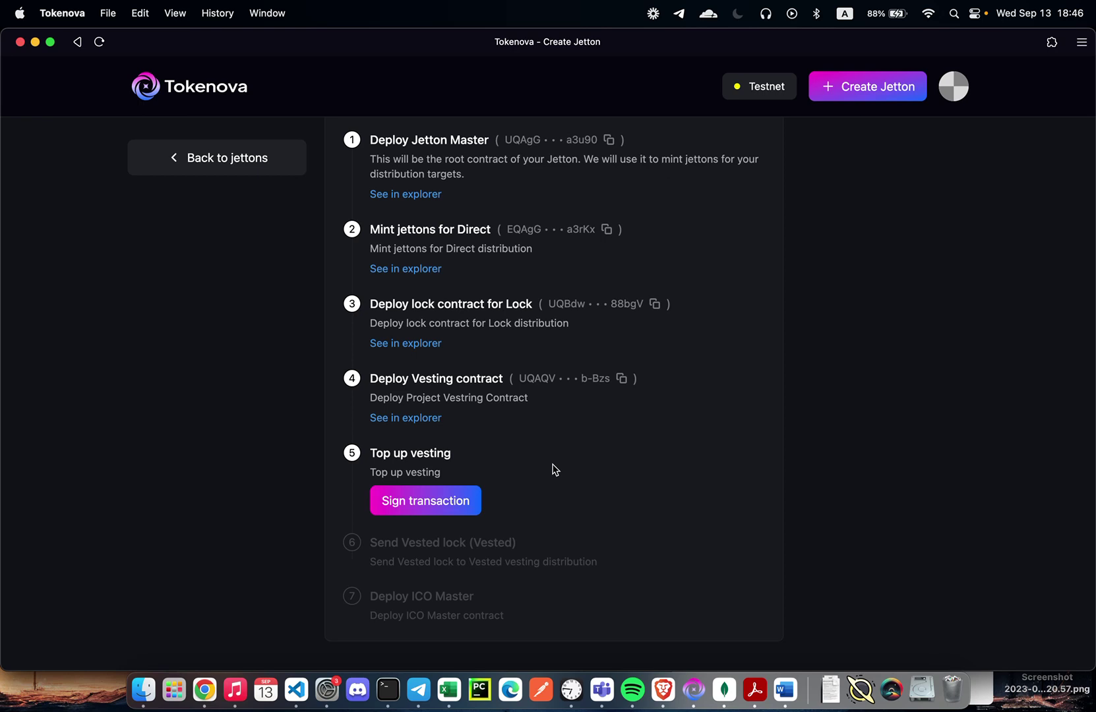
left_click(448, 499)
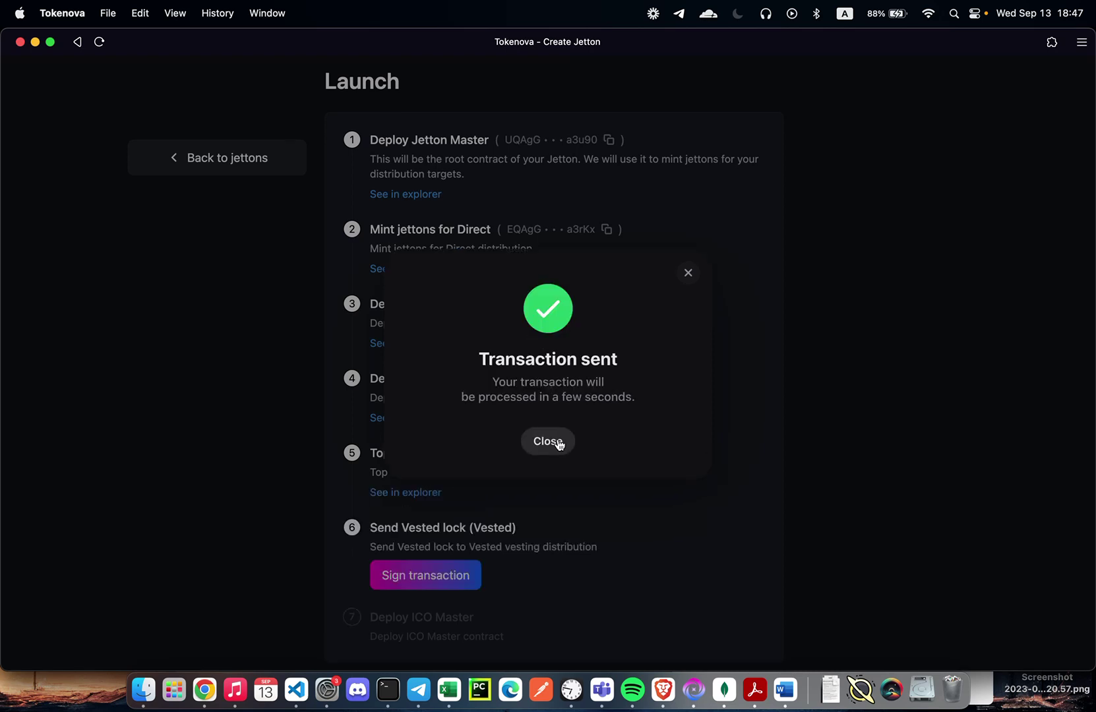
left_click(558, 442)
Send the Vested lock to the Vested vesting distribution by signing its transaction.
scroll(568, 503, "down", 1)
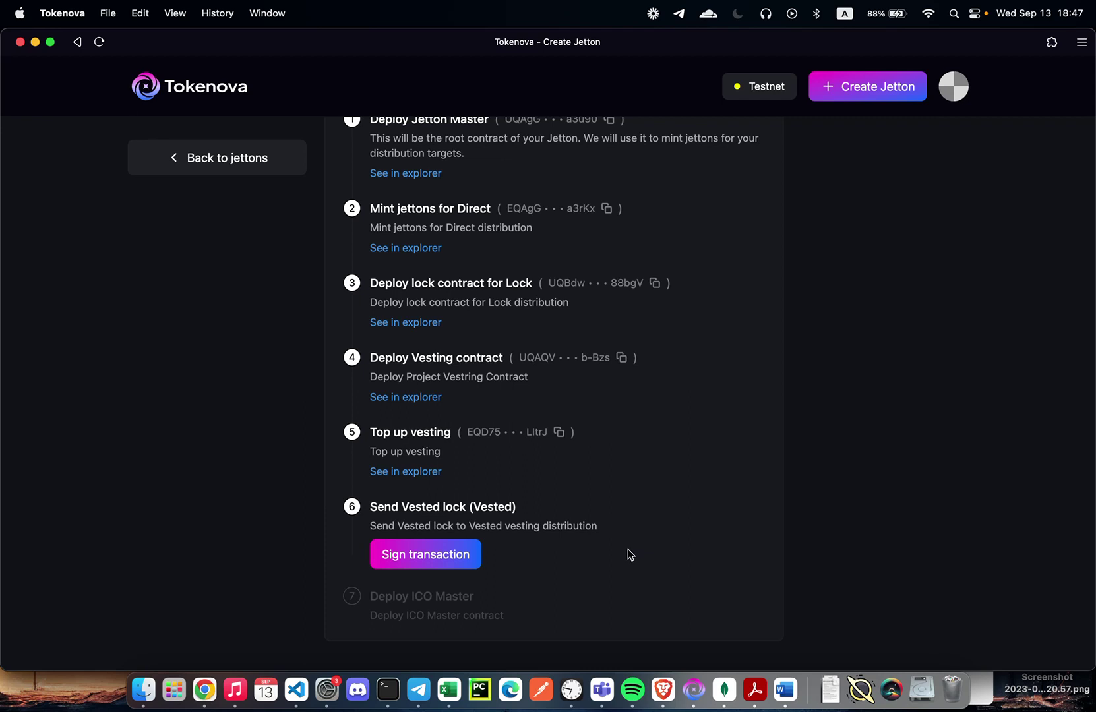
left_click(479, 555)
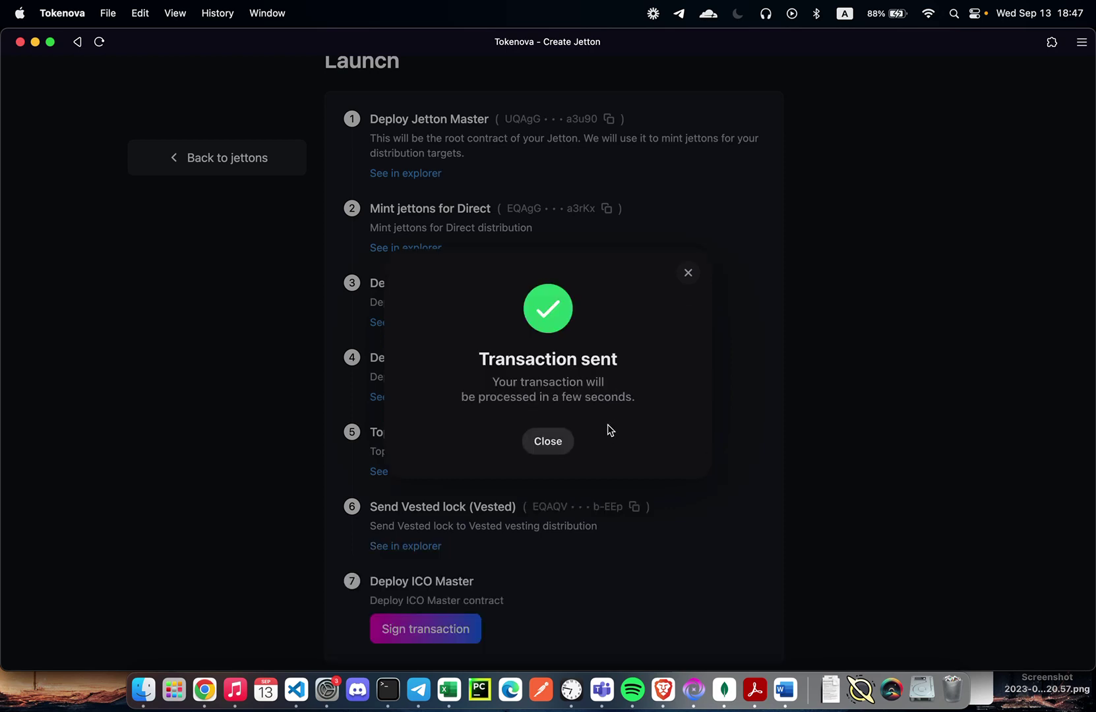
left_click(563, 440)
Deploy the ICO Master contract as the final launch stage, cancelling and reissuing the signing request once.
scroll(578, 463, "down", 1)
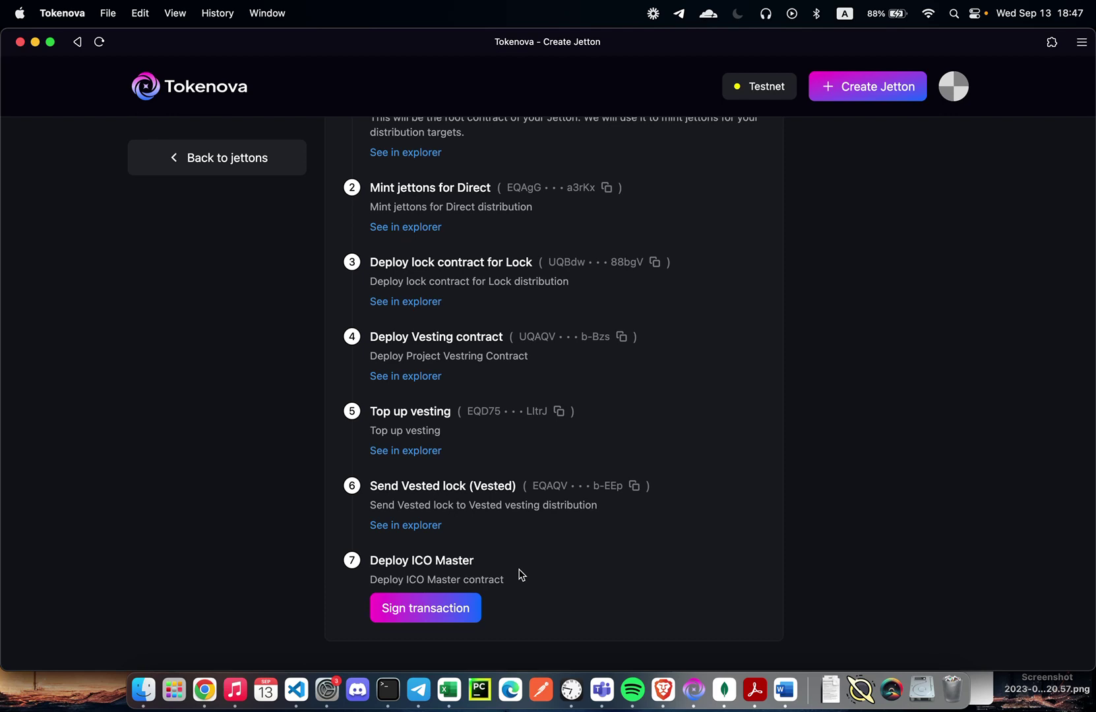
left_click(440, 611)
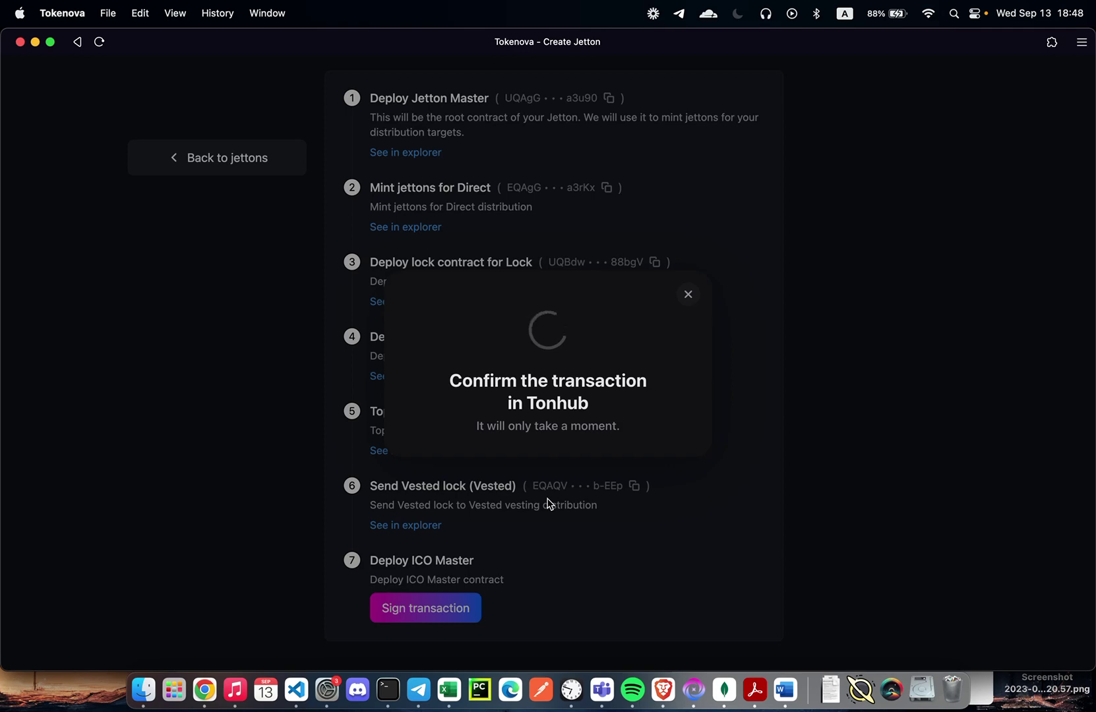
left_click(686, 307)
left_click(452, 606)
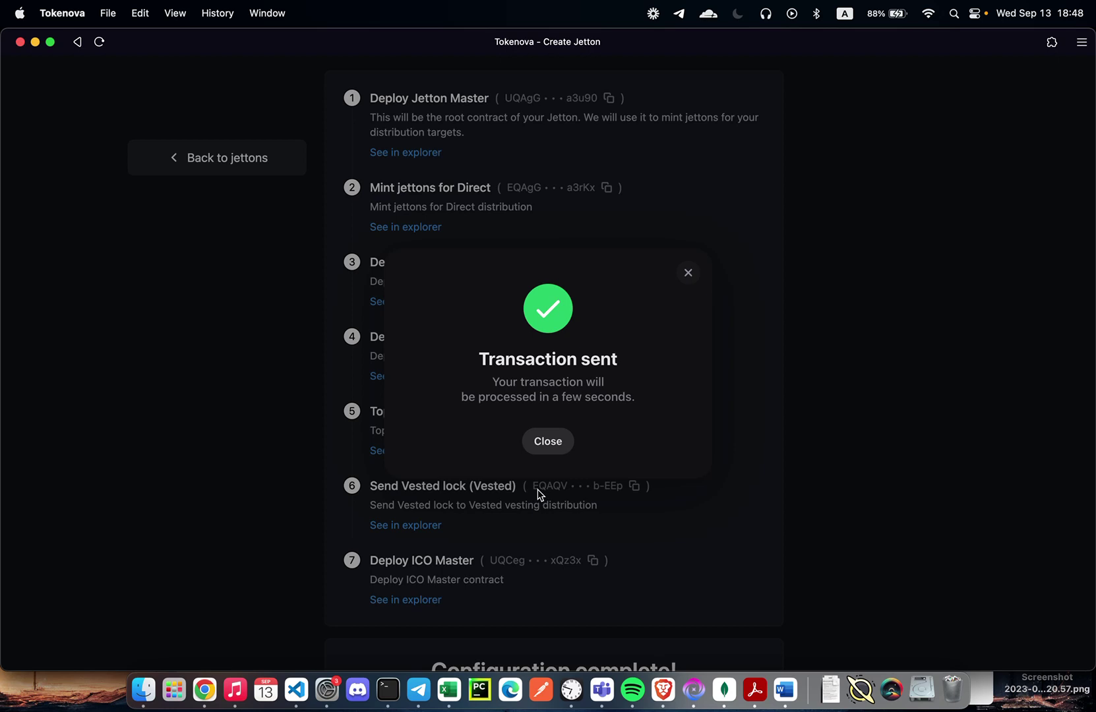
left_click(557, 449)
Return to the account's jettons overview and check the launch status of the Bifrost jetton.
scroll(685, 440, "down", 5)
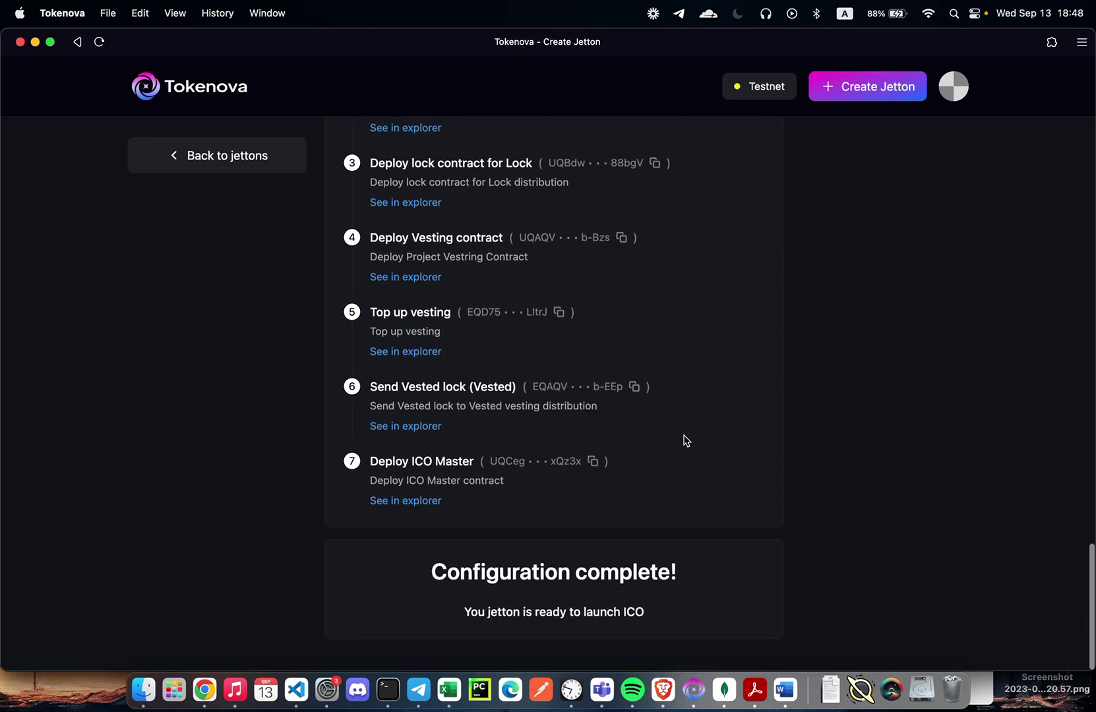
left_click(225, 159)
scroll(469, 242, "down", 5)
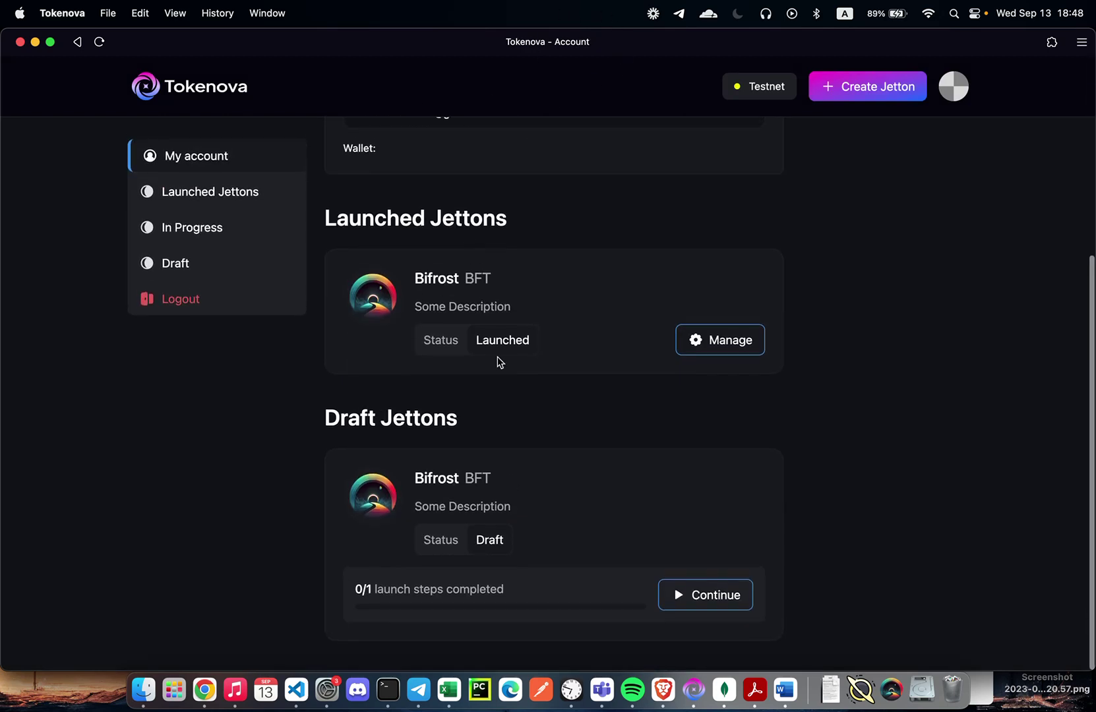
scroll(390, 240, "up", 5)
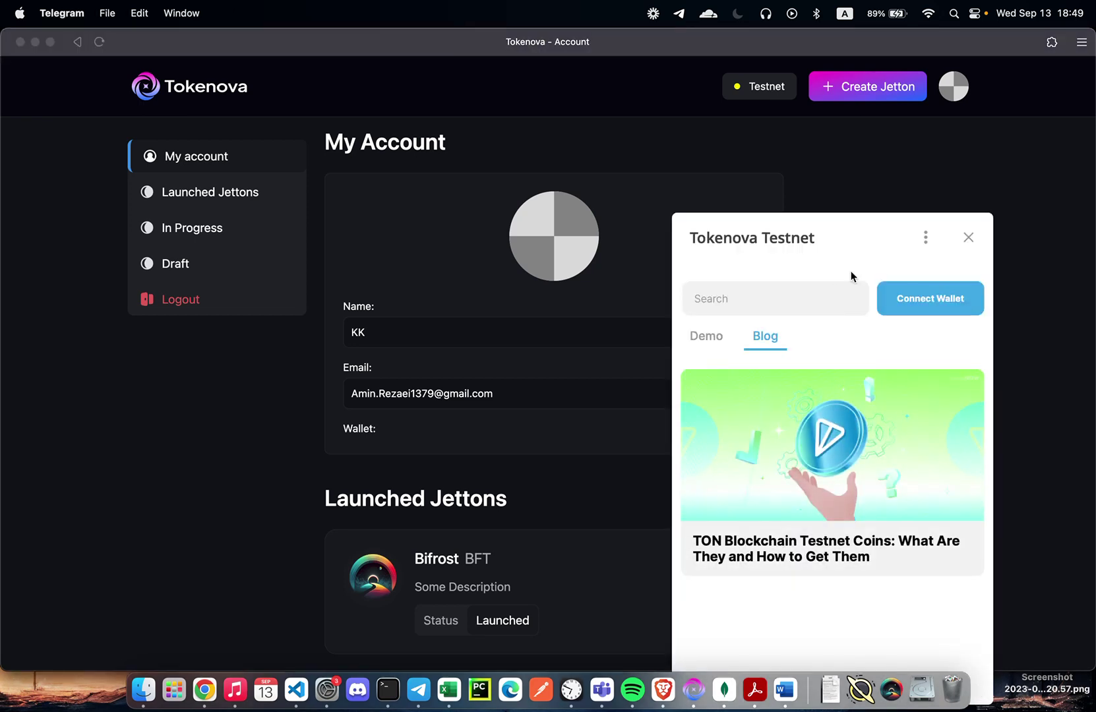
In the Tokenova Testnet web app in Telegram, reload the page and open the Bifrost jetton's details.
left_click(874, 265)
left_click(911, 242)
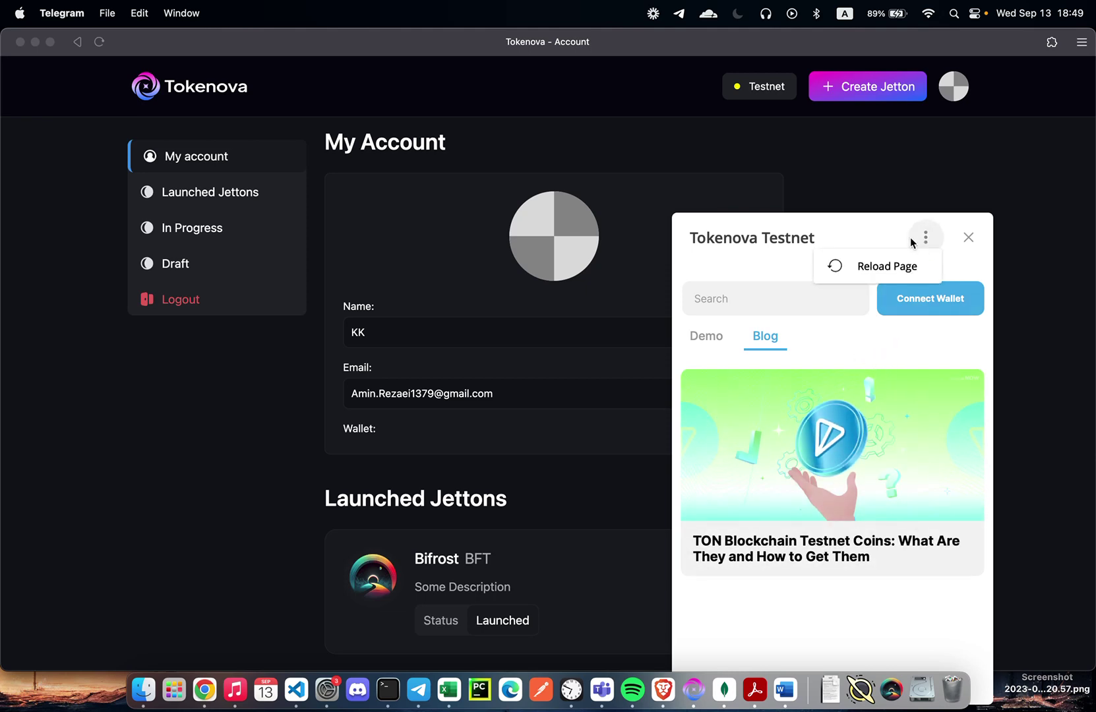
left_click(879, 271)
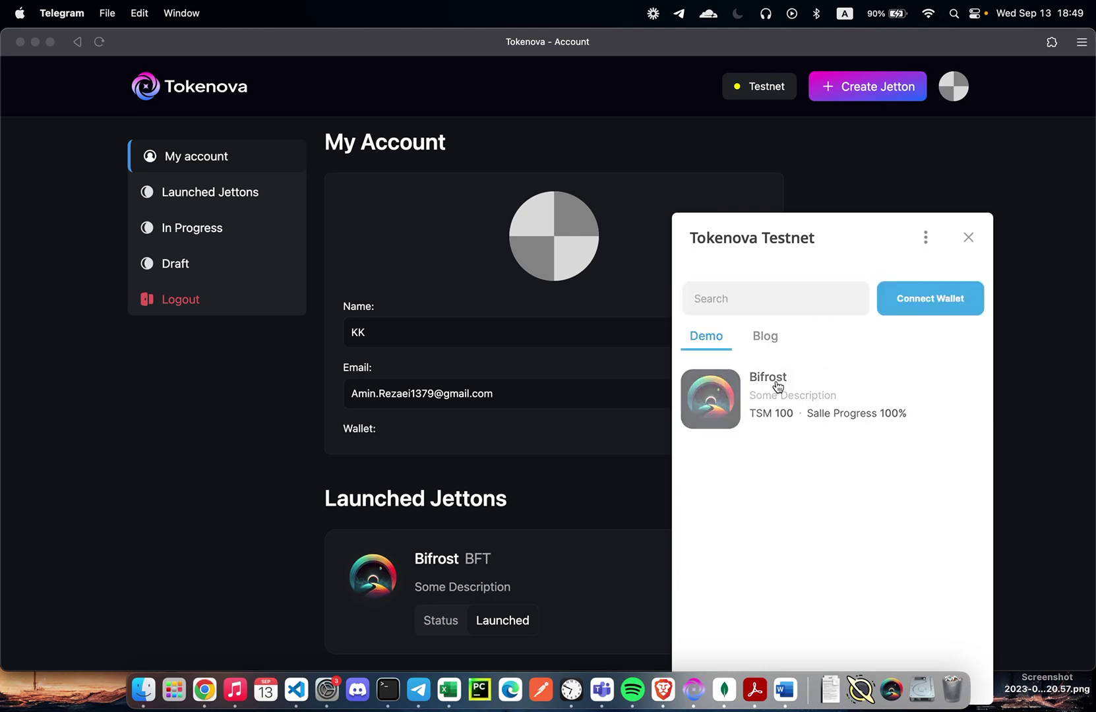
left_click(722, 394)
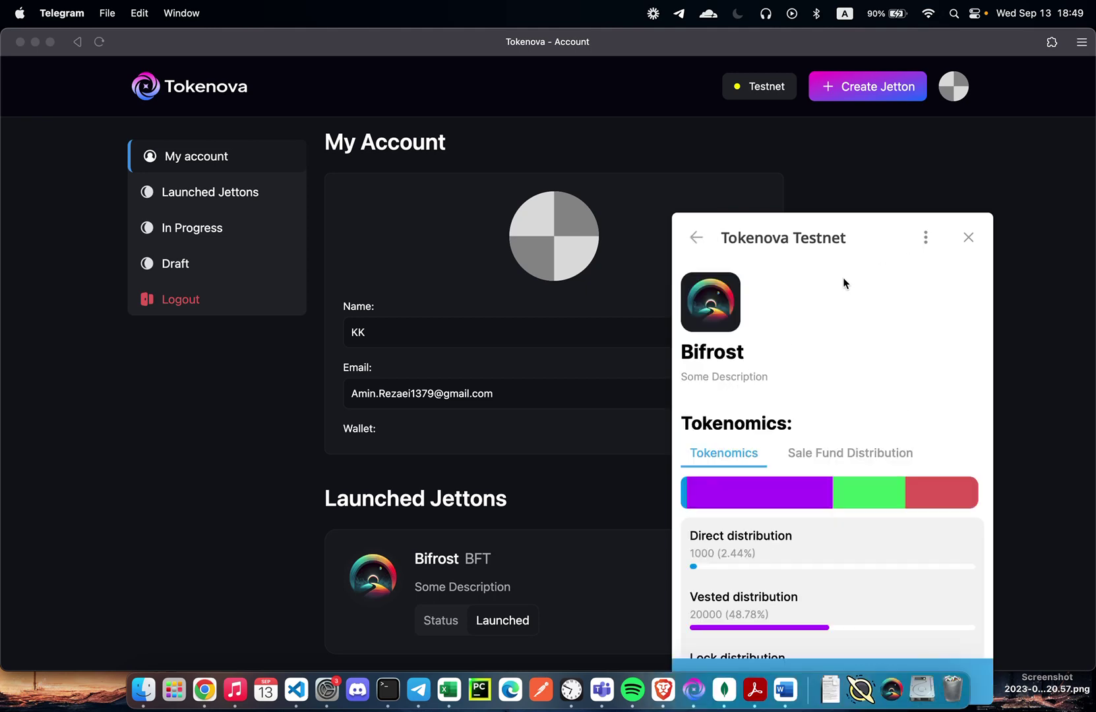
Move the Tokenova Testnet window fully into view, review the Bifrost tokenomics and connect the Tonhub wallet.
left_click_drag(852, 238, 757, 109)
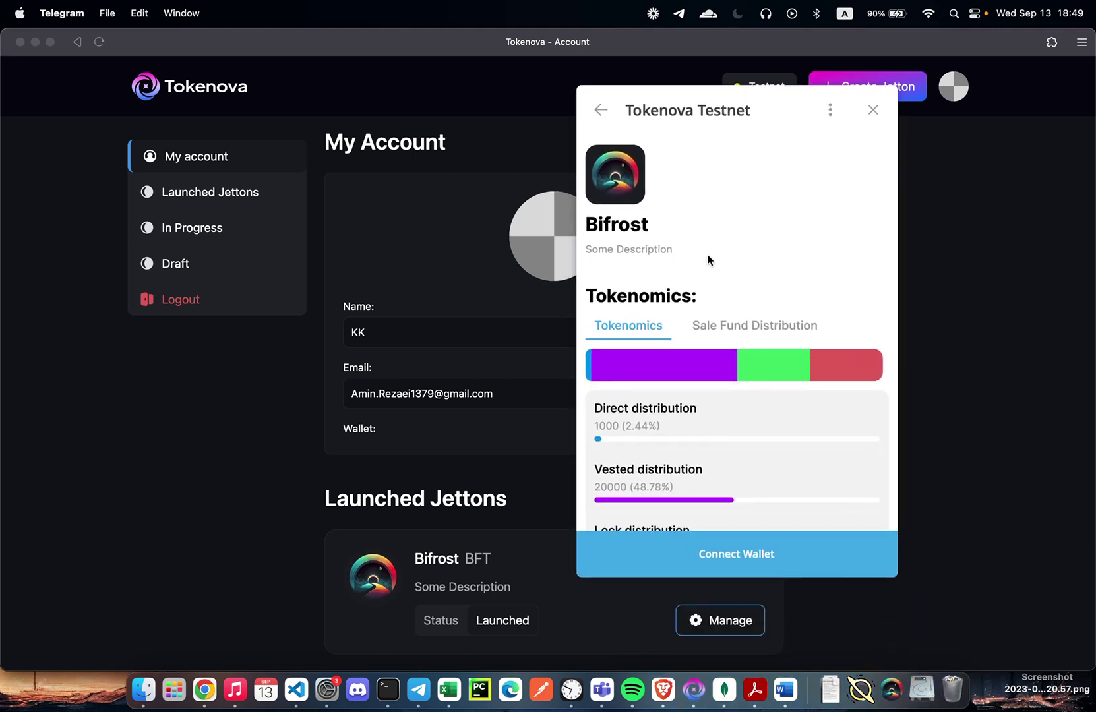
scroll(708, 260, "down", 4)
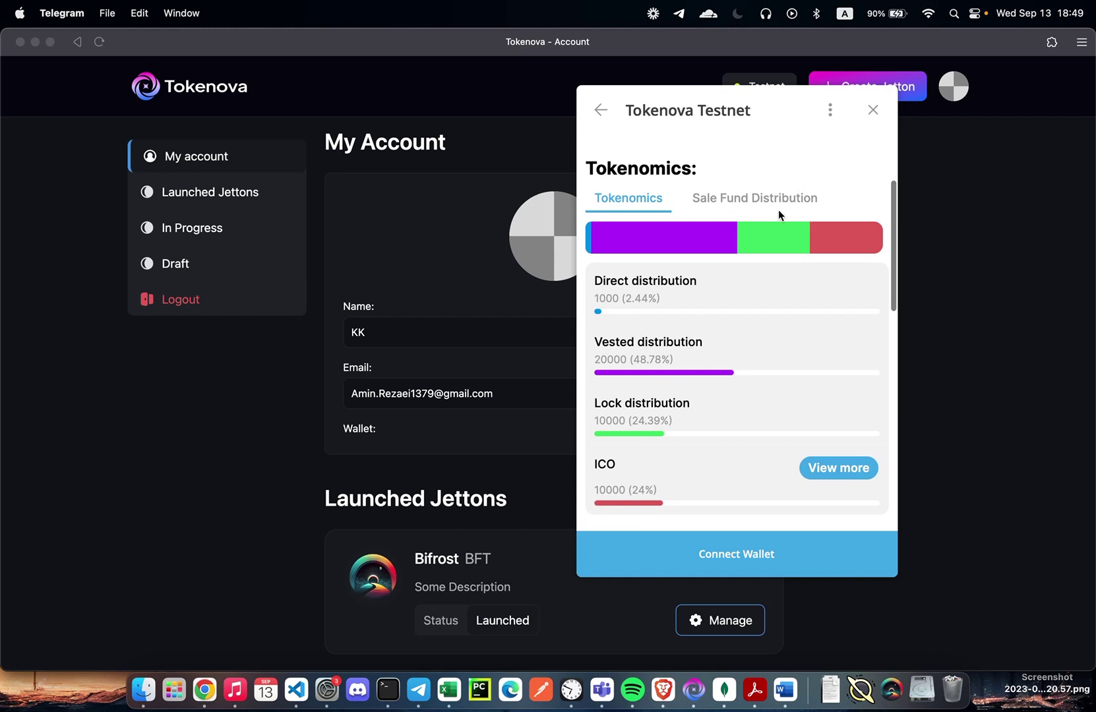
scroll(763, 253, "up", 1)
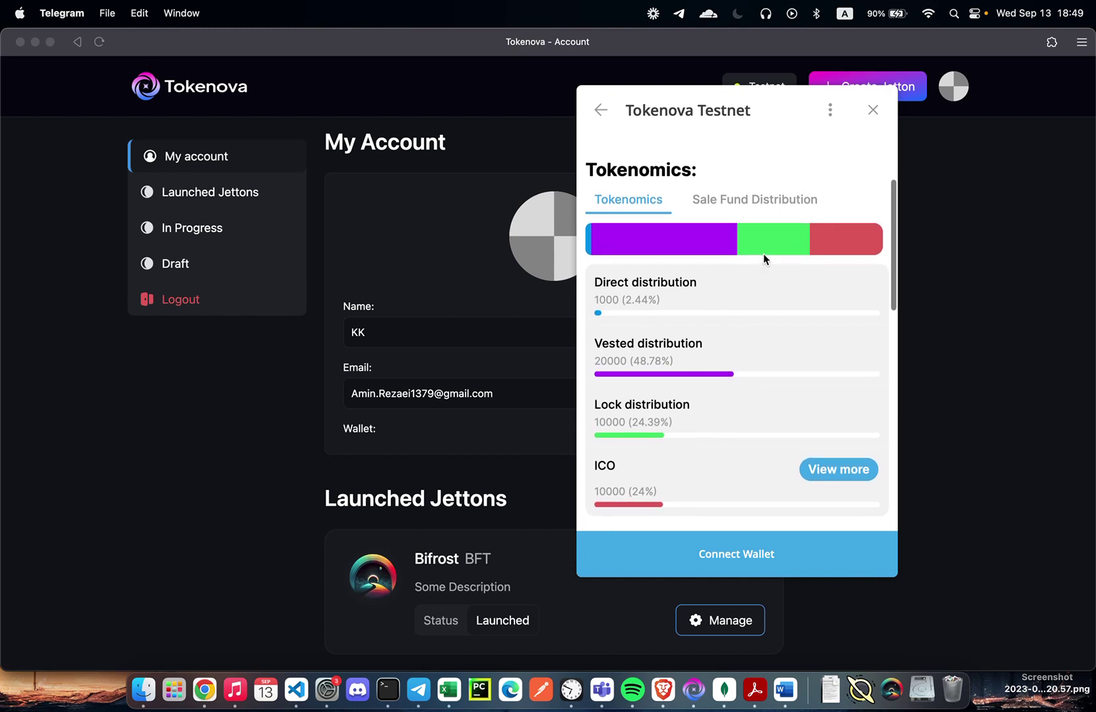
left_click(761, 552)
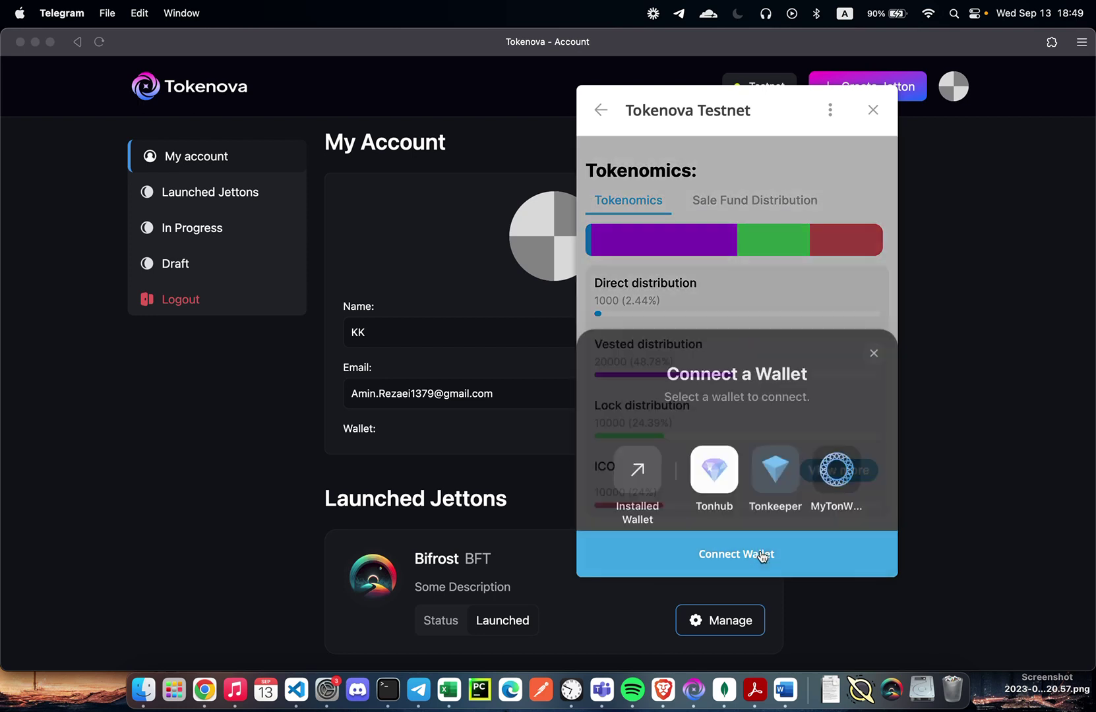
left_click(707, 414)
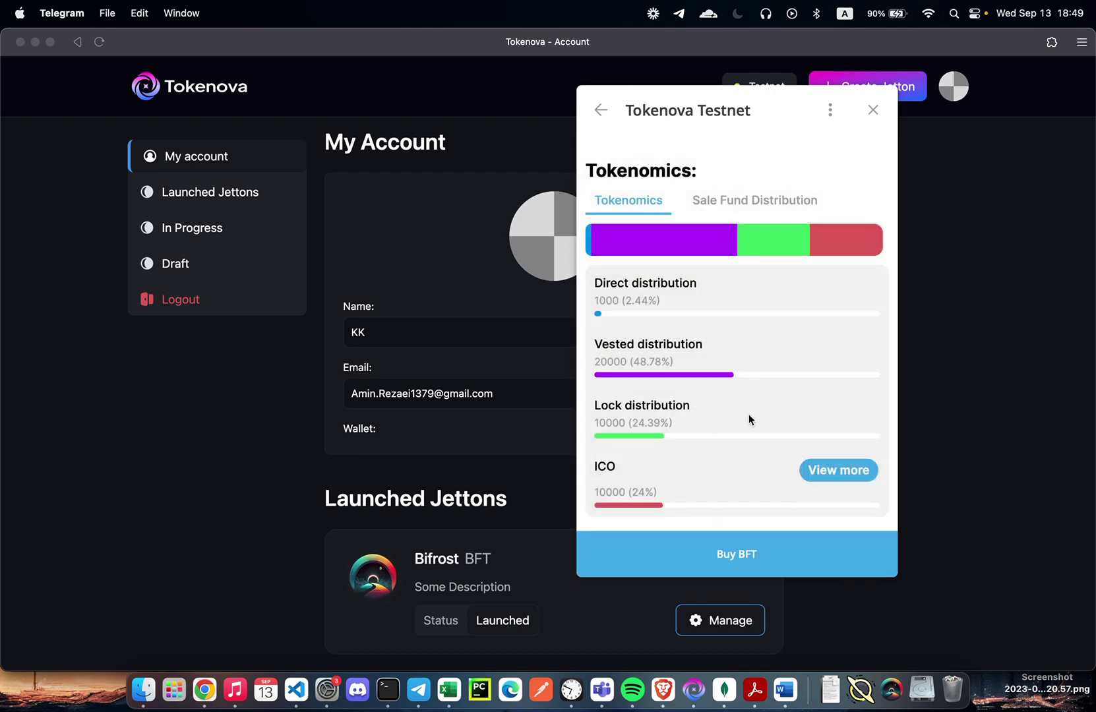
Request a purchase of BFT jettons with an investment of 10 (50%) through Tonhub, and close the transaction confirmation prompt.
scroll(748, 414, "up", 5)
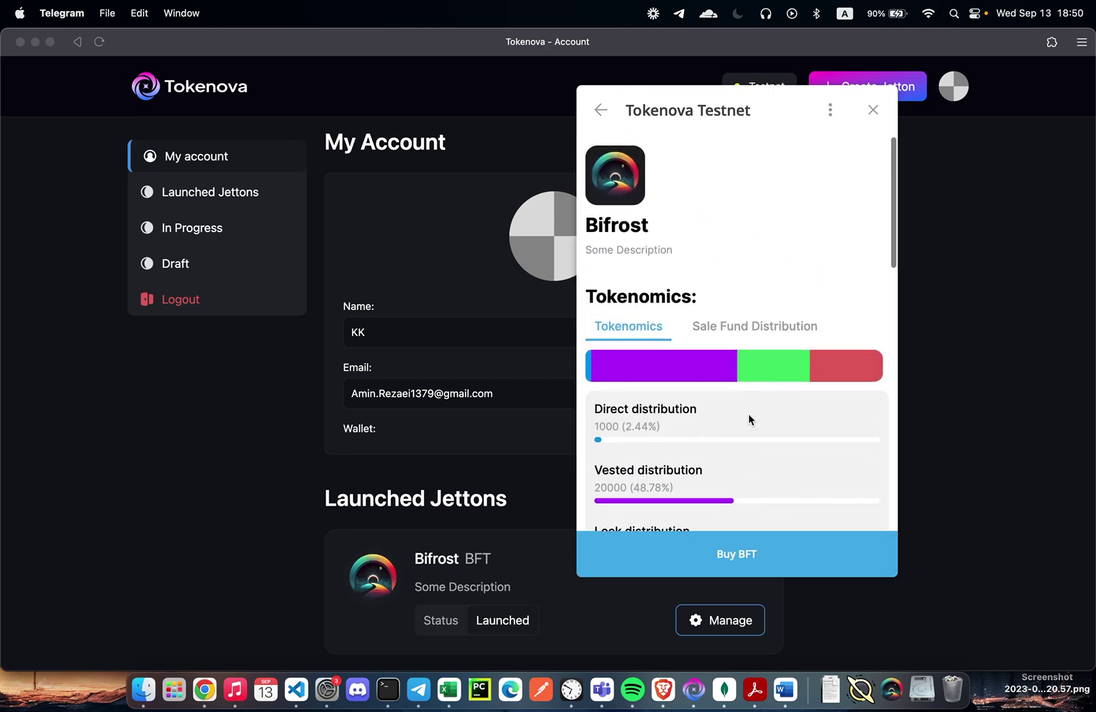
scroll(750, 418, "down", 4)
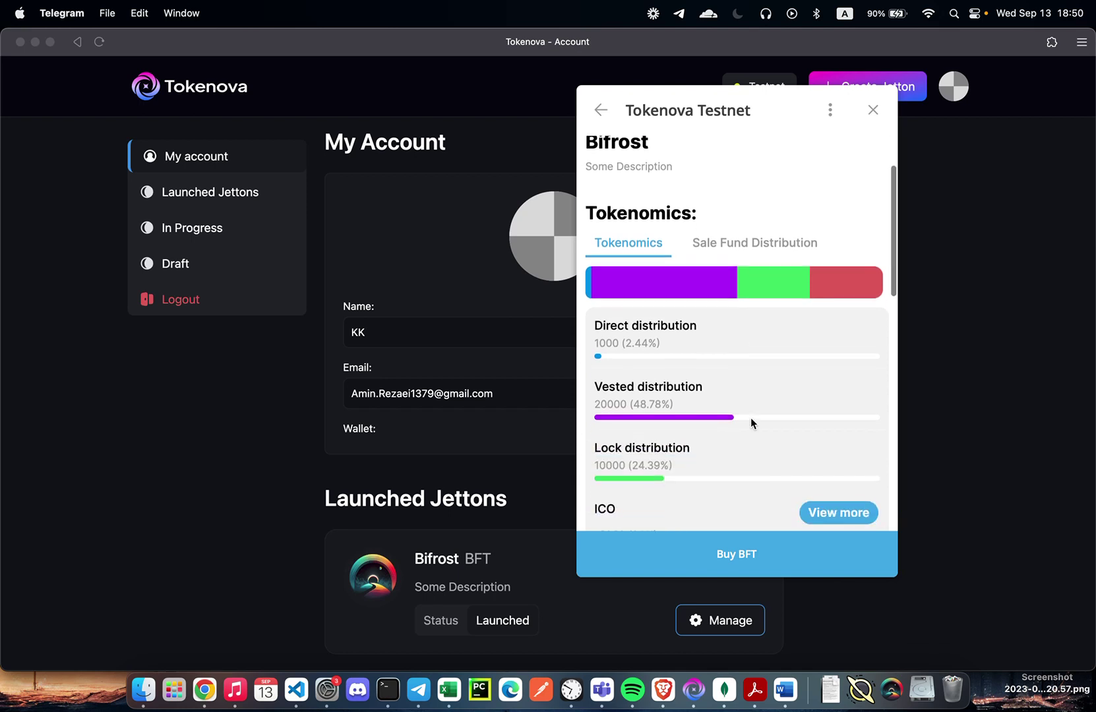
left_click(750, 552)
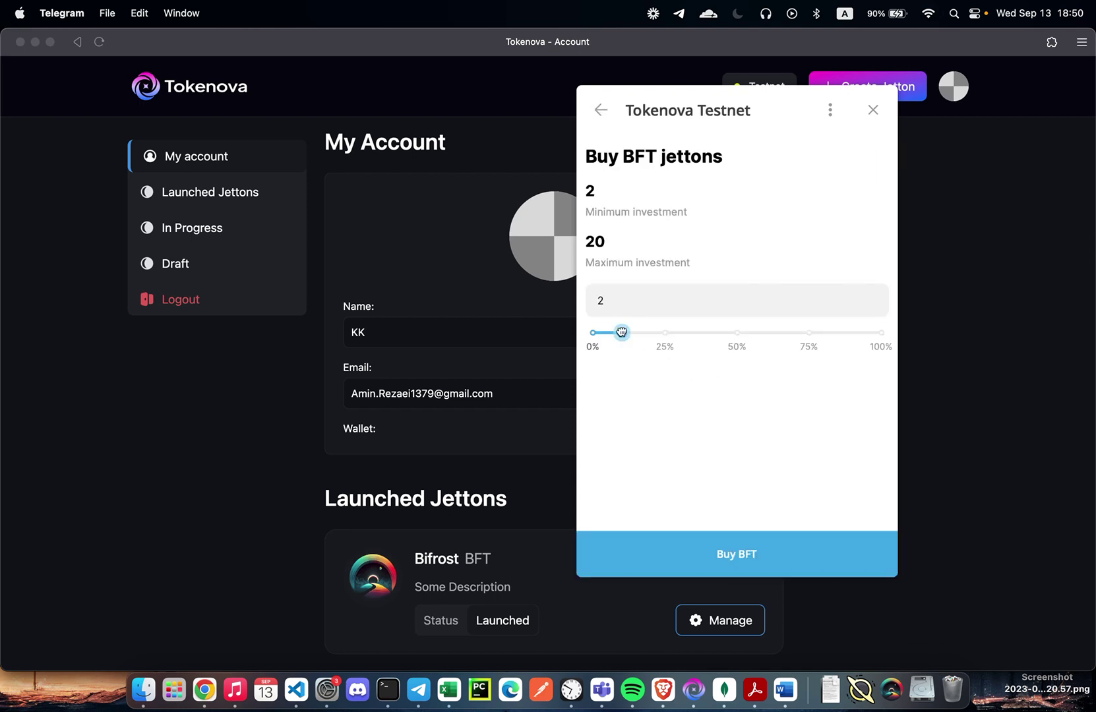
left_click_drag(622, 332, 737, 334)
left_click(749, 538)
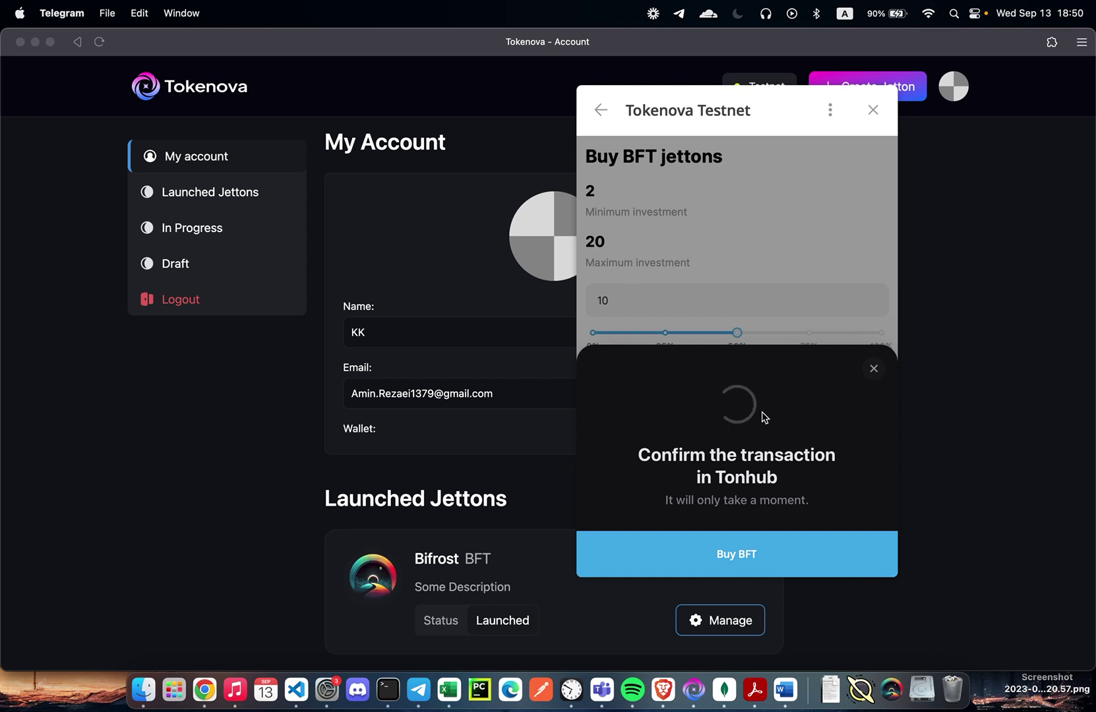
left_click(874, 368)
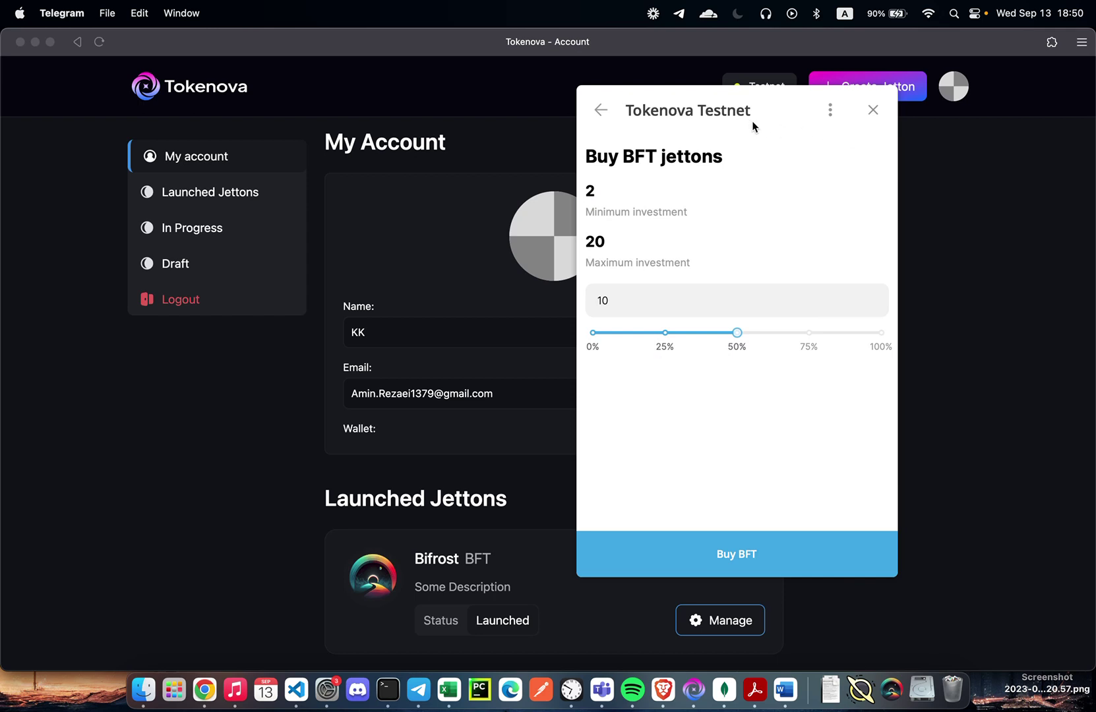